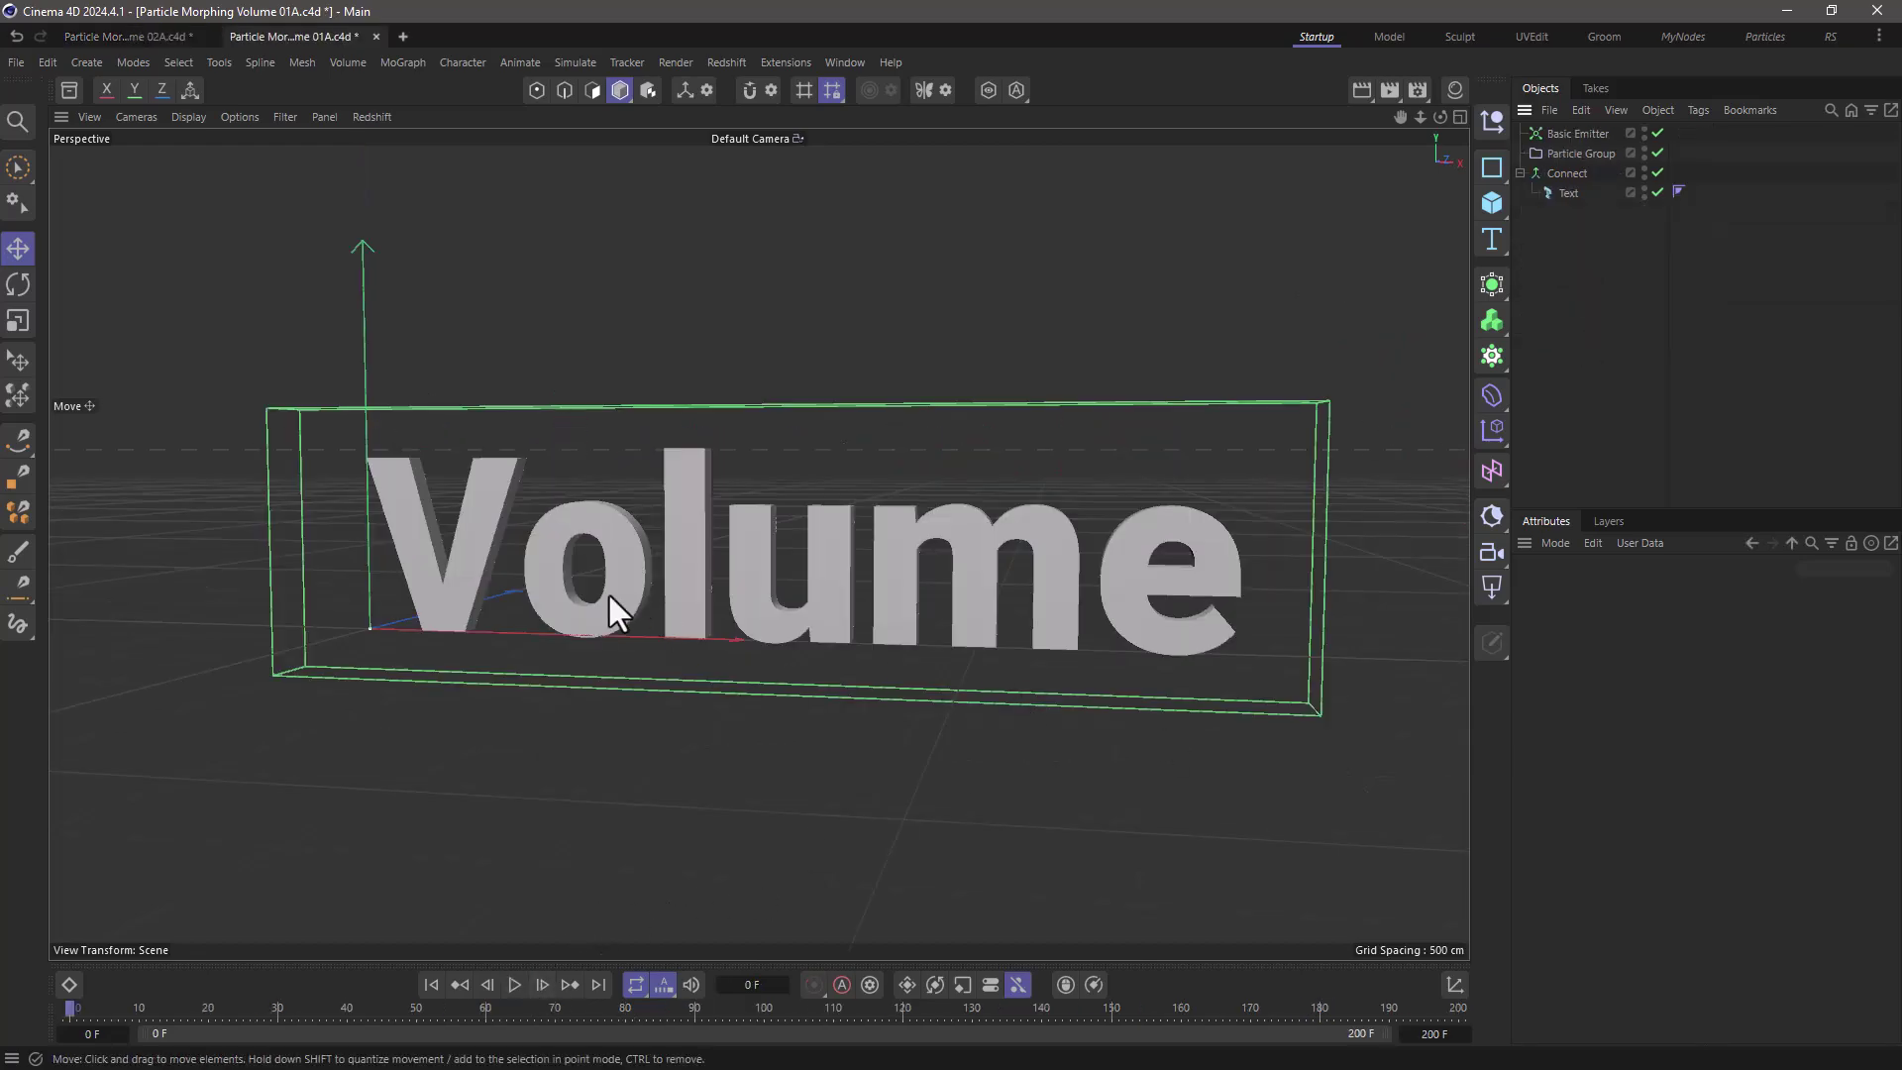
Preview the Volume text's particle fill and show the Basic Emitter's Emission settings.
drag(813, 1026, 109, 1000)
click(1567, 132)
click(1672, 595)
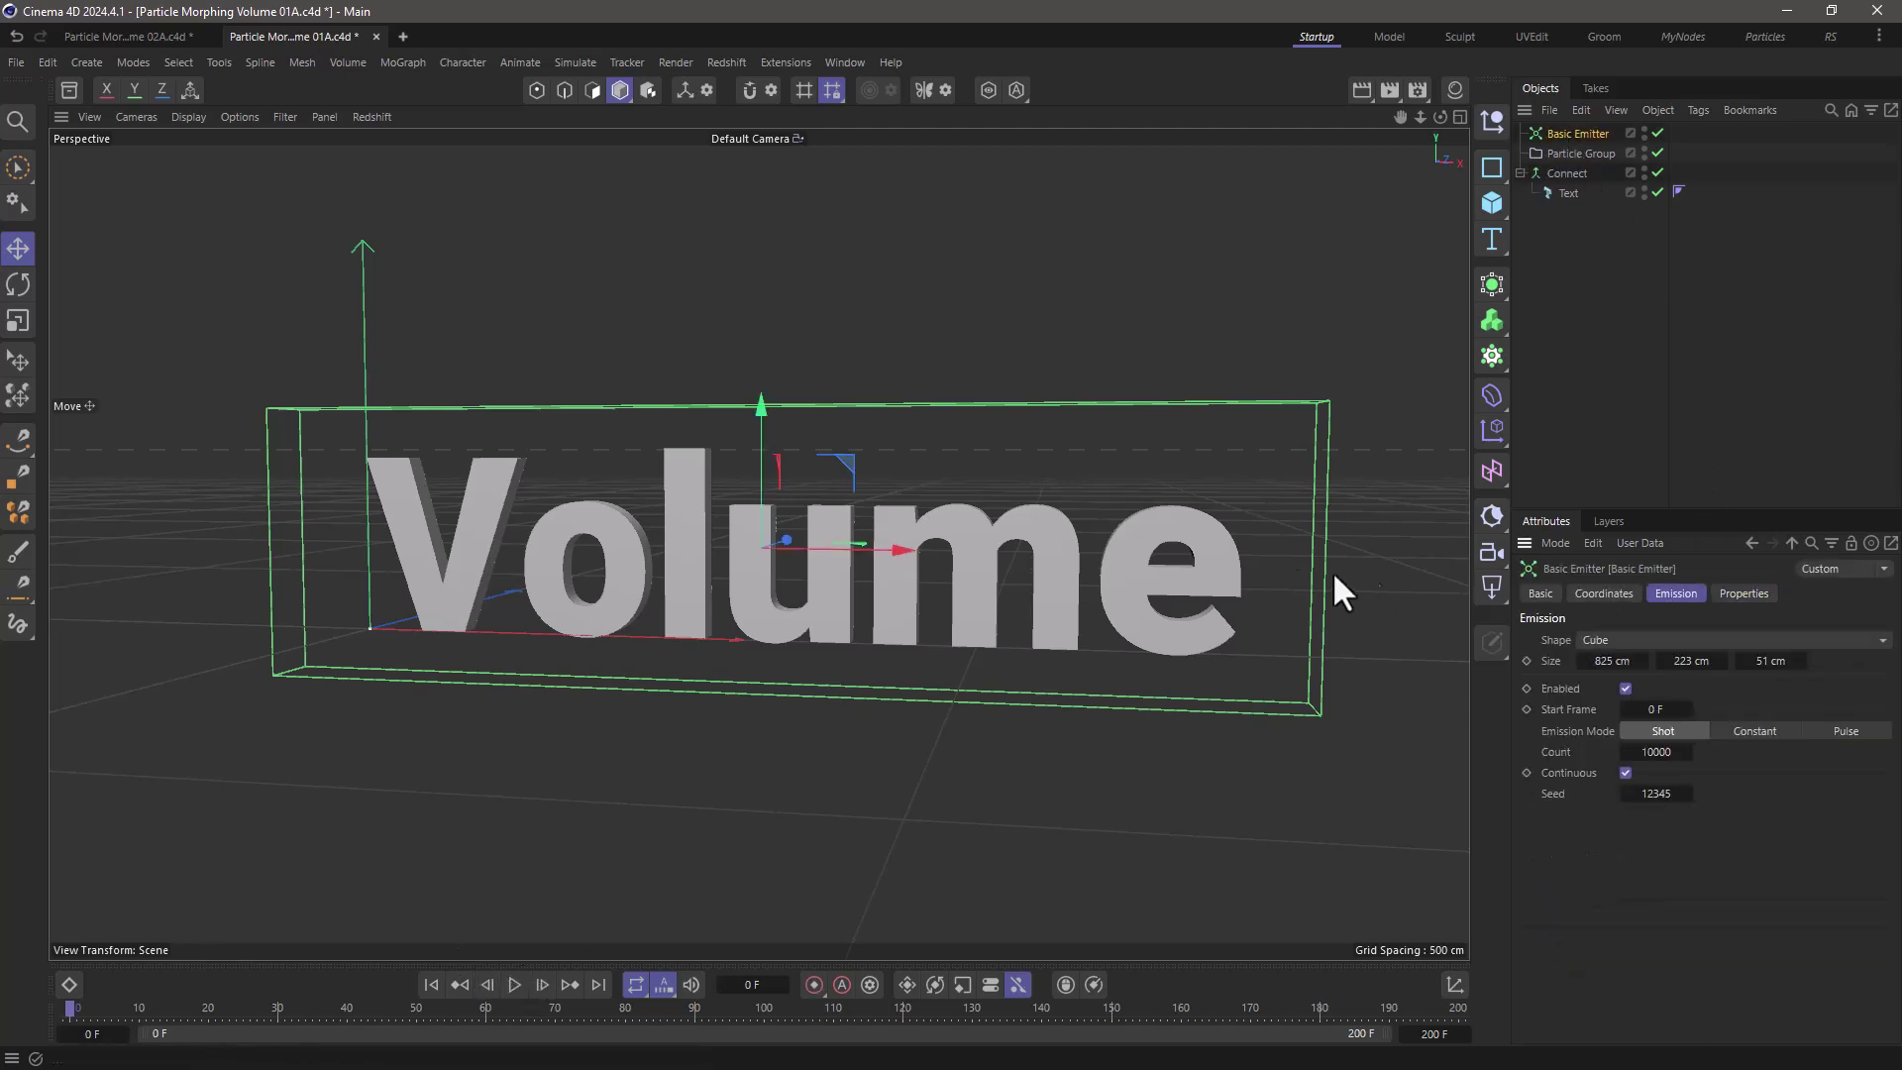
click(514, 983)
click(514, 984)
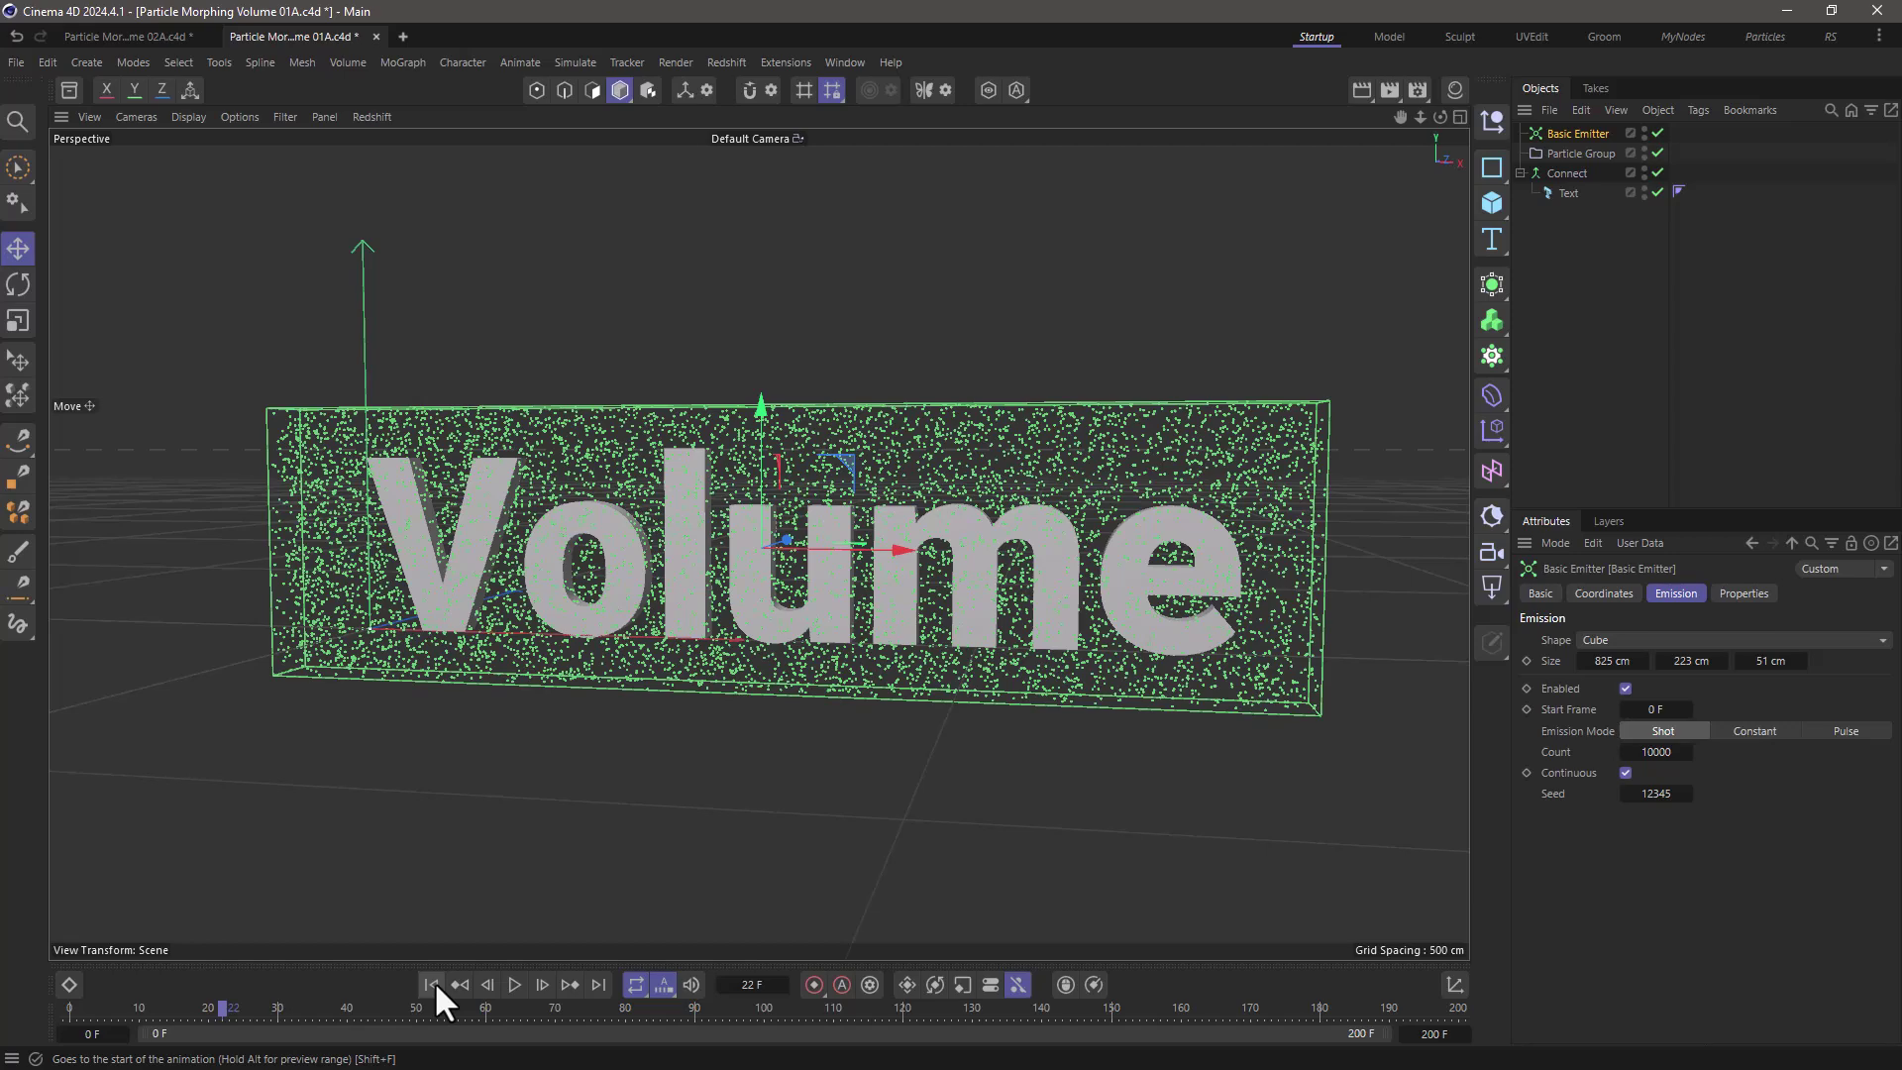
Disable the Basic Emitter and Particle Group, then add a Mesh Emitter sourced from Connect.
click(432, 984)
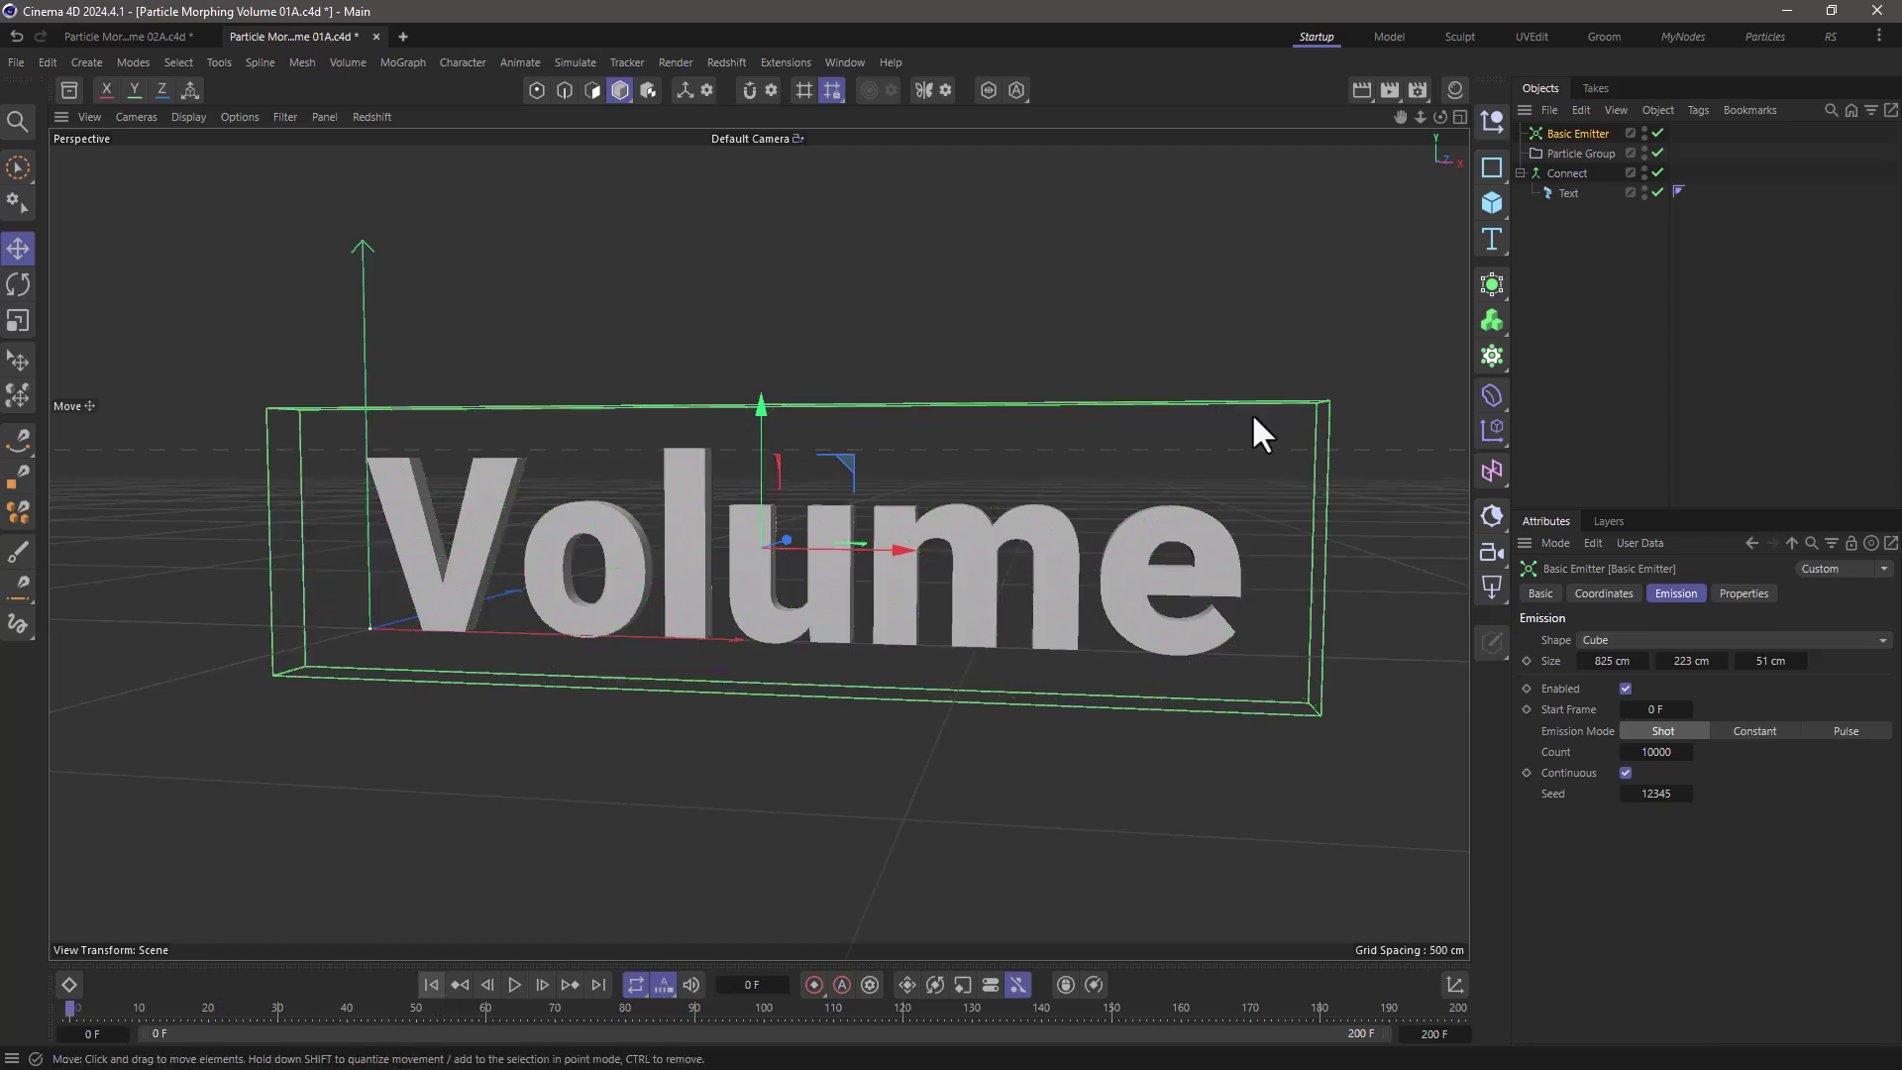
click(1658, 153)
click(1658, 133)
click(1561, 174)
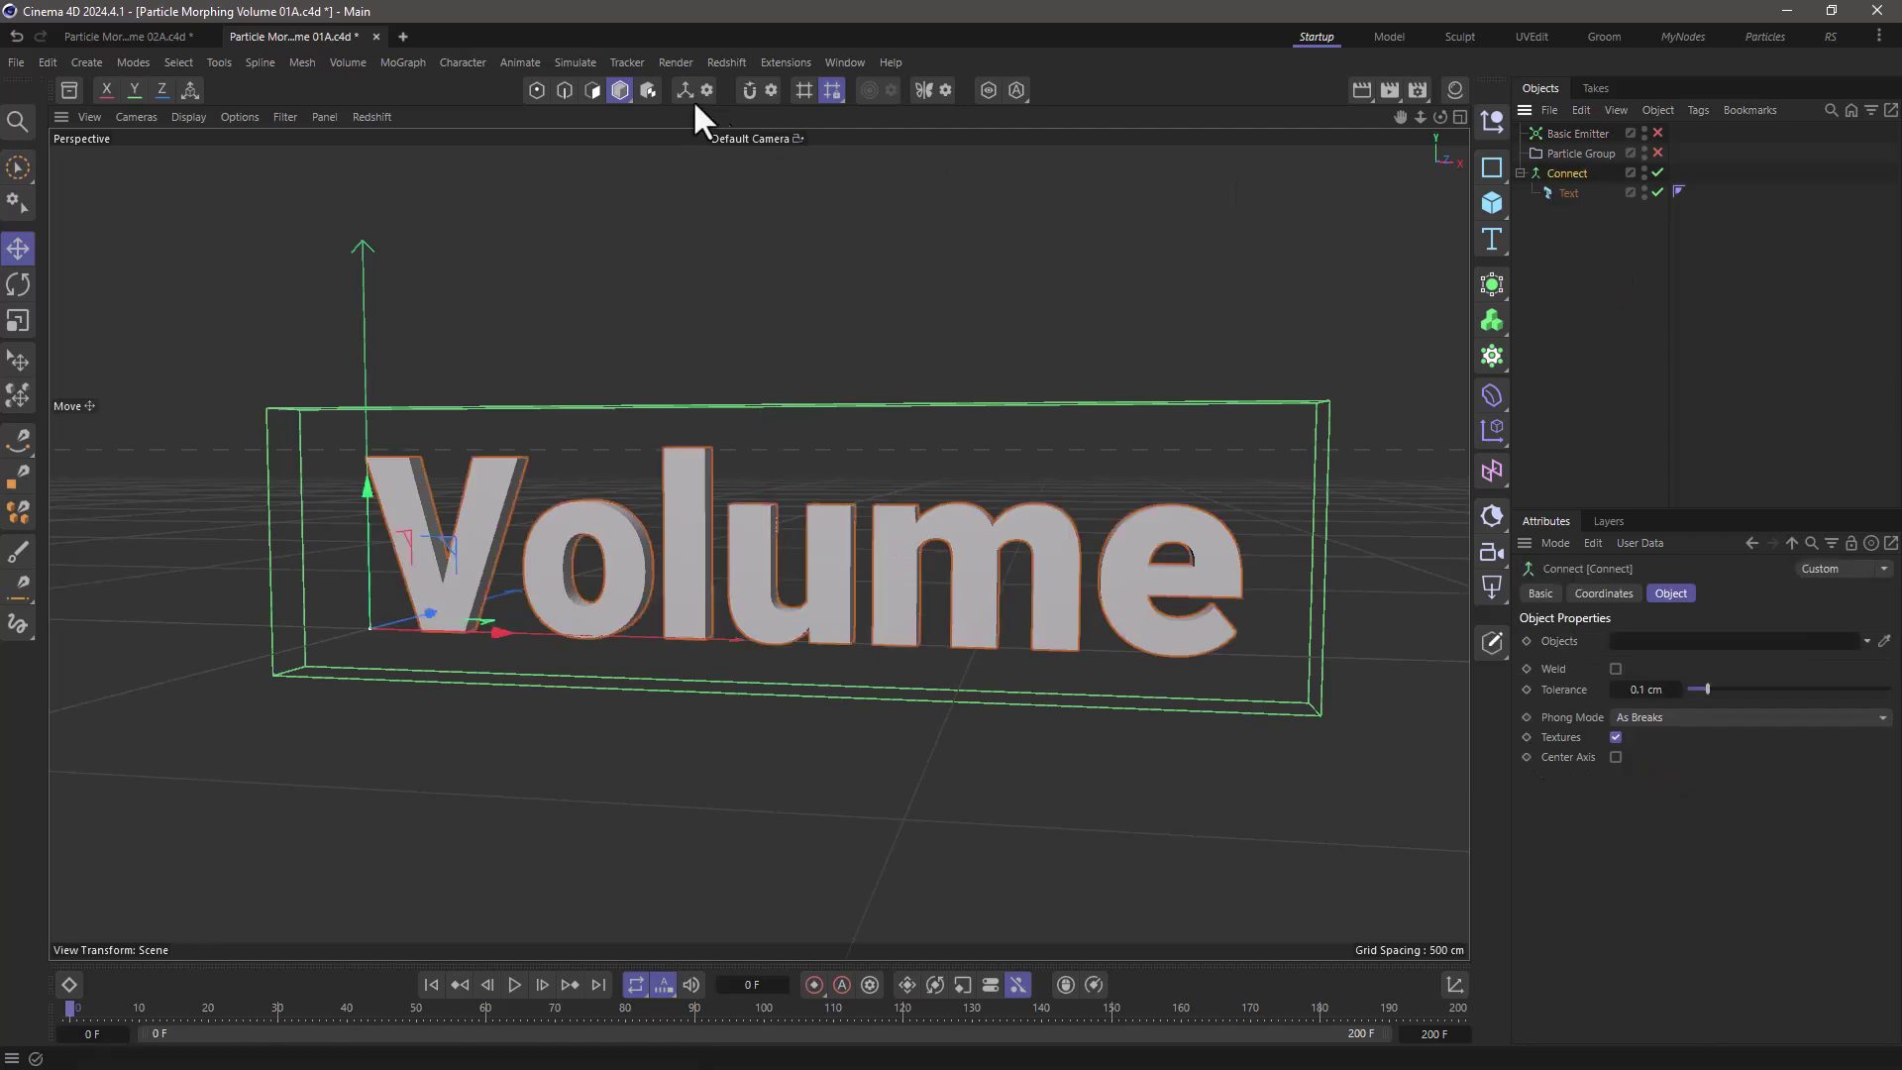
click(579, 63)
mouse_move(602, 259)
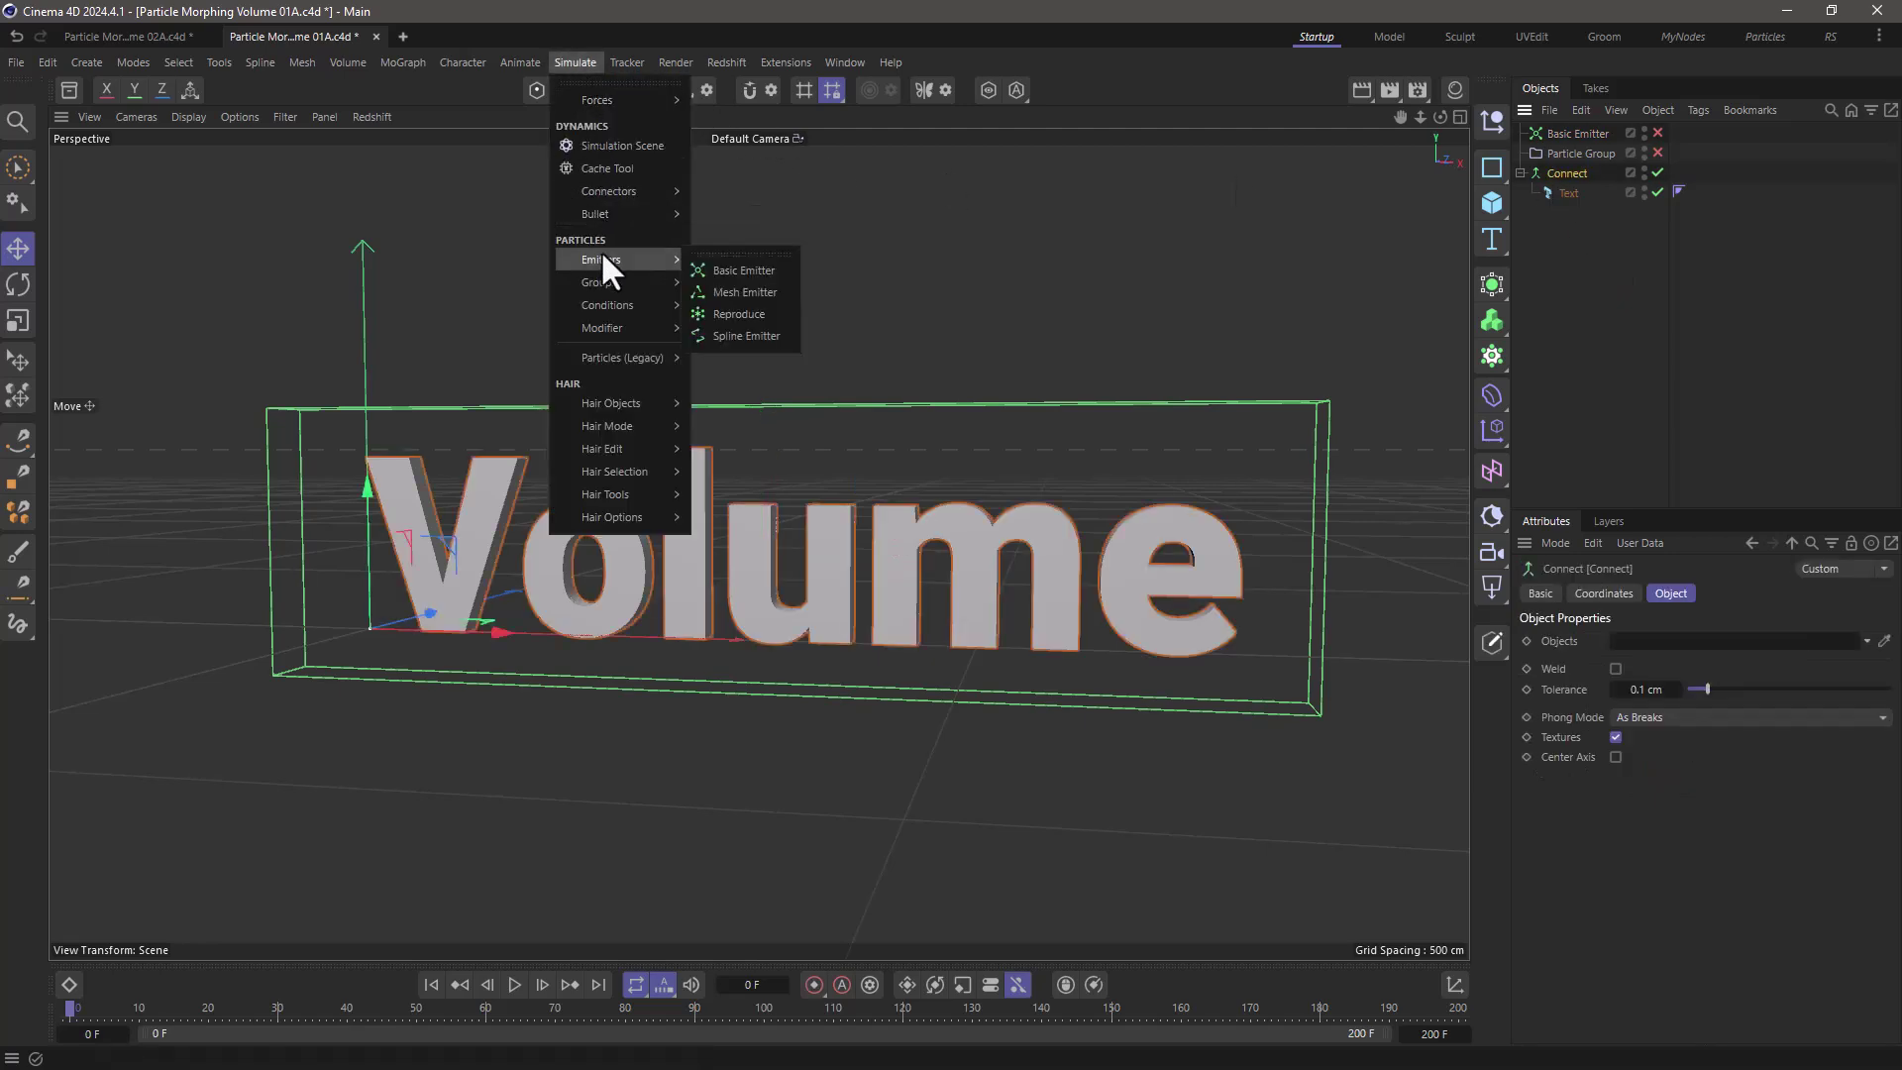
click(743, 292)
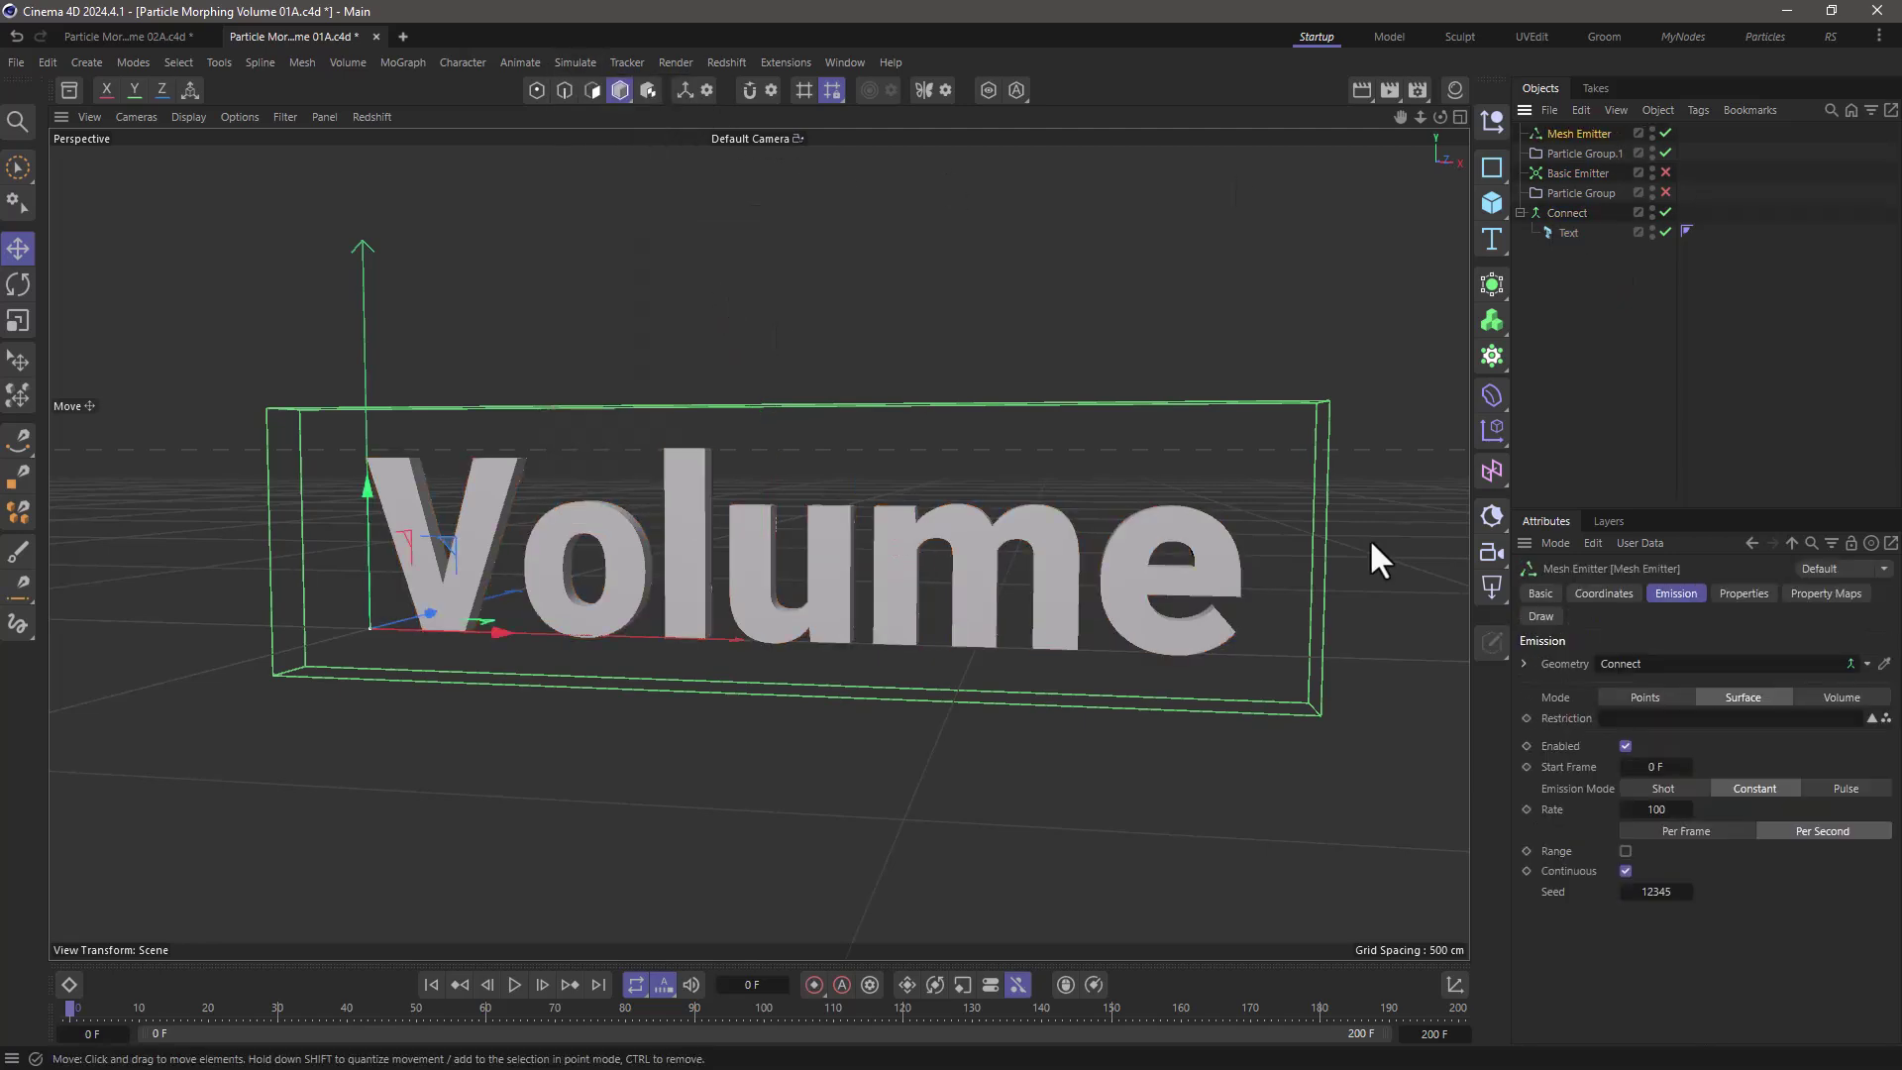
Set the Mesh Emitter to Volume mode, 2 cm voxel size, and 10000 particles per frame.
click(1841, 697)
click(1633, 715)
text(2)
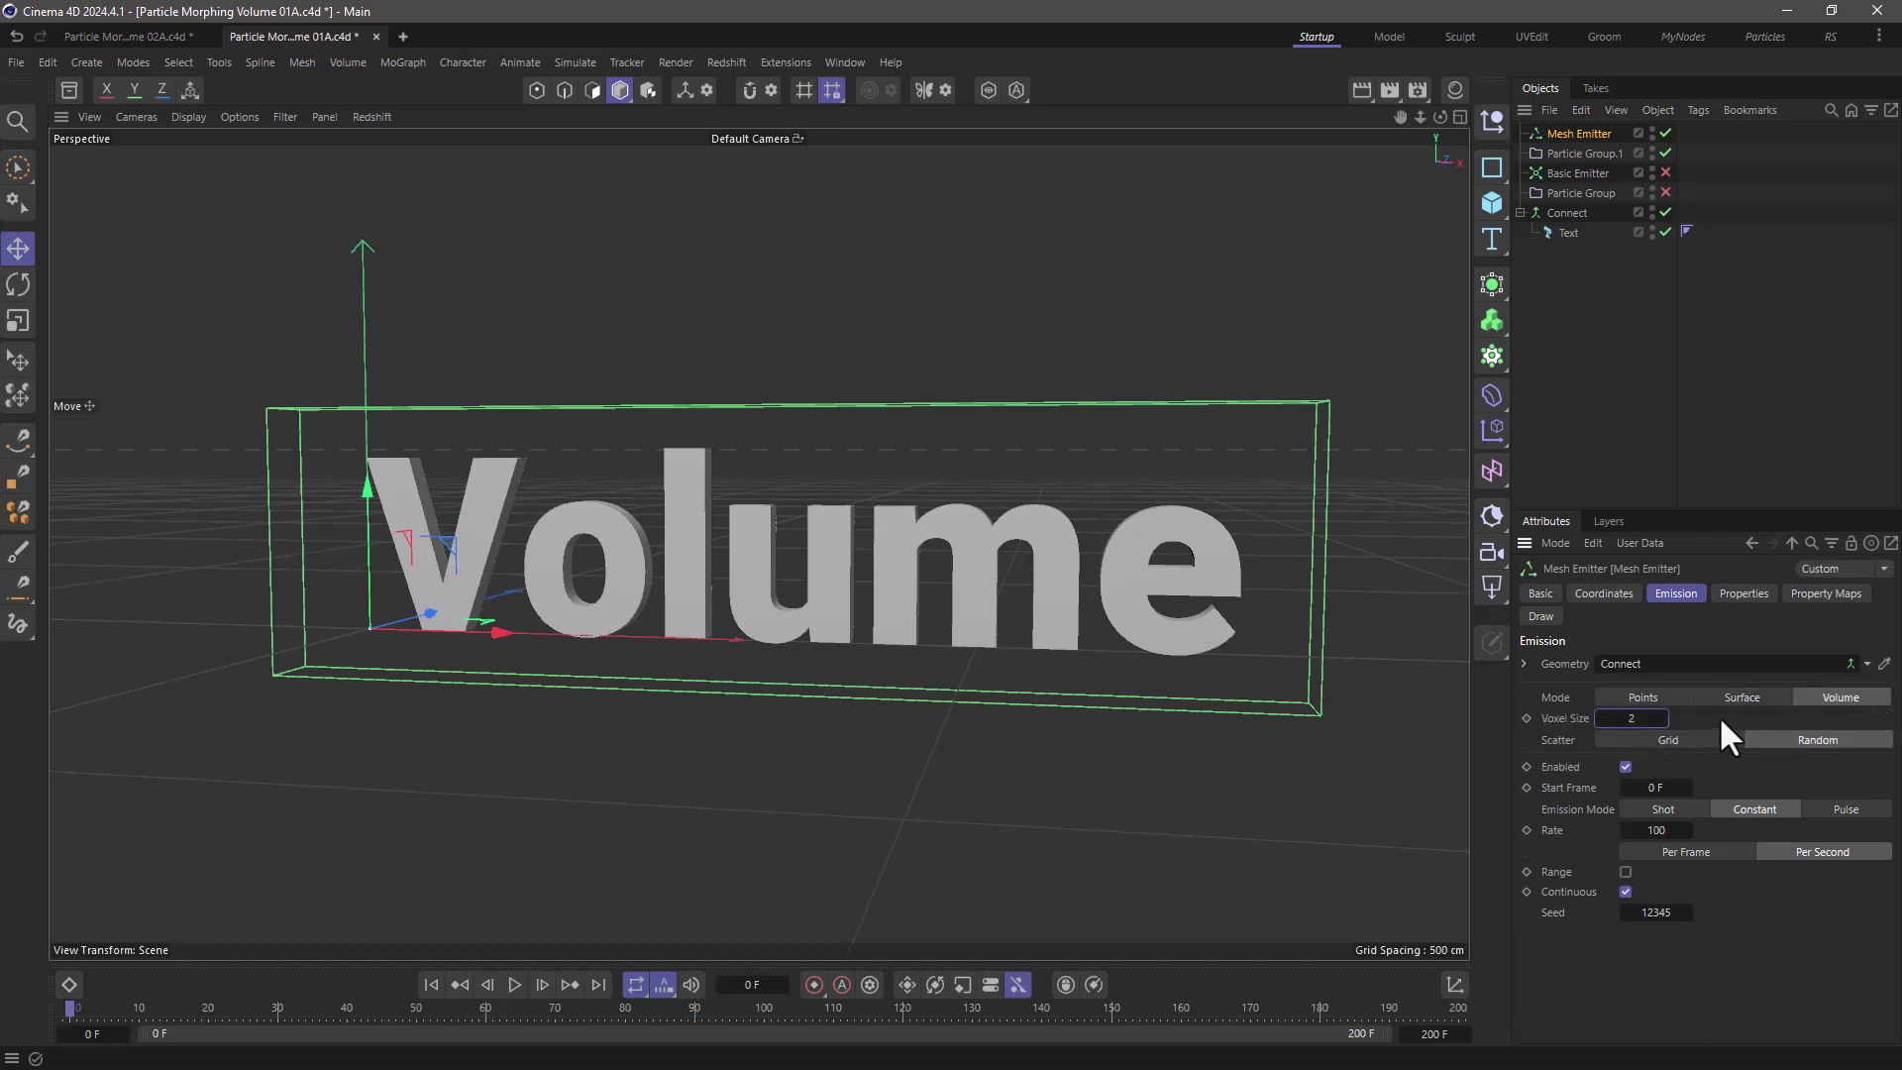
key(Tab)
click(1668, 832)
text(000)
click(1696, 850)
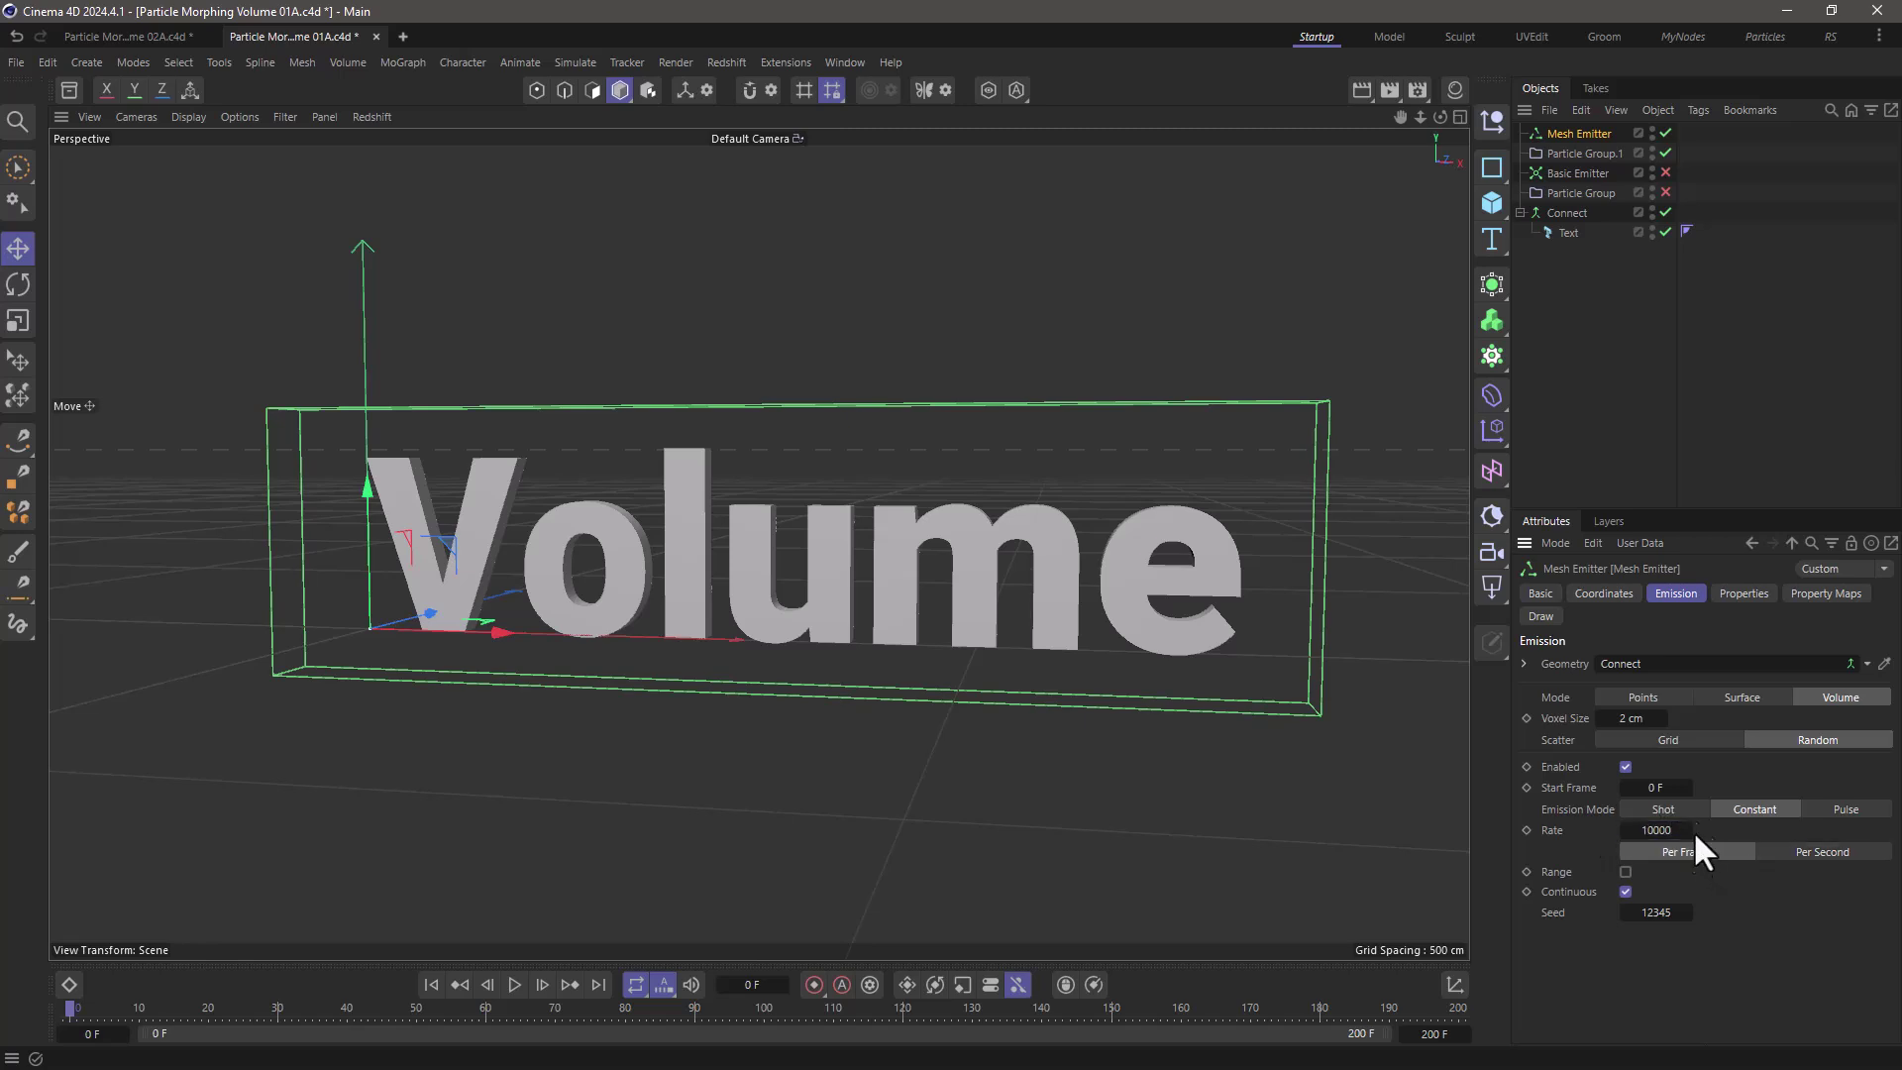
click(1733, 592)
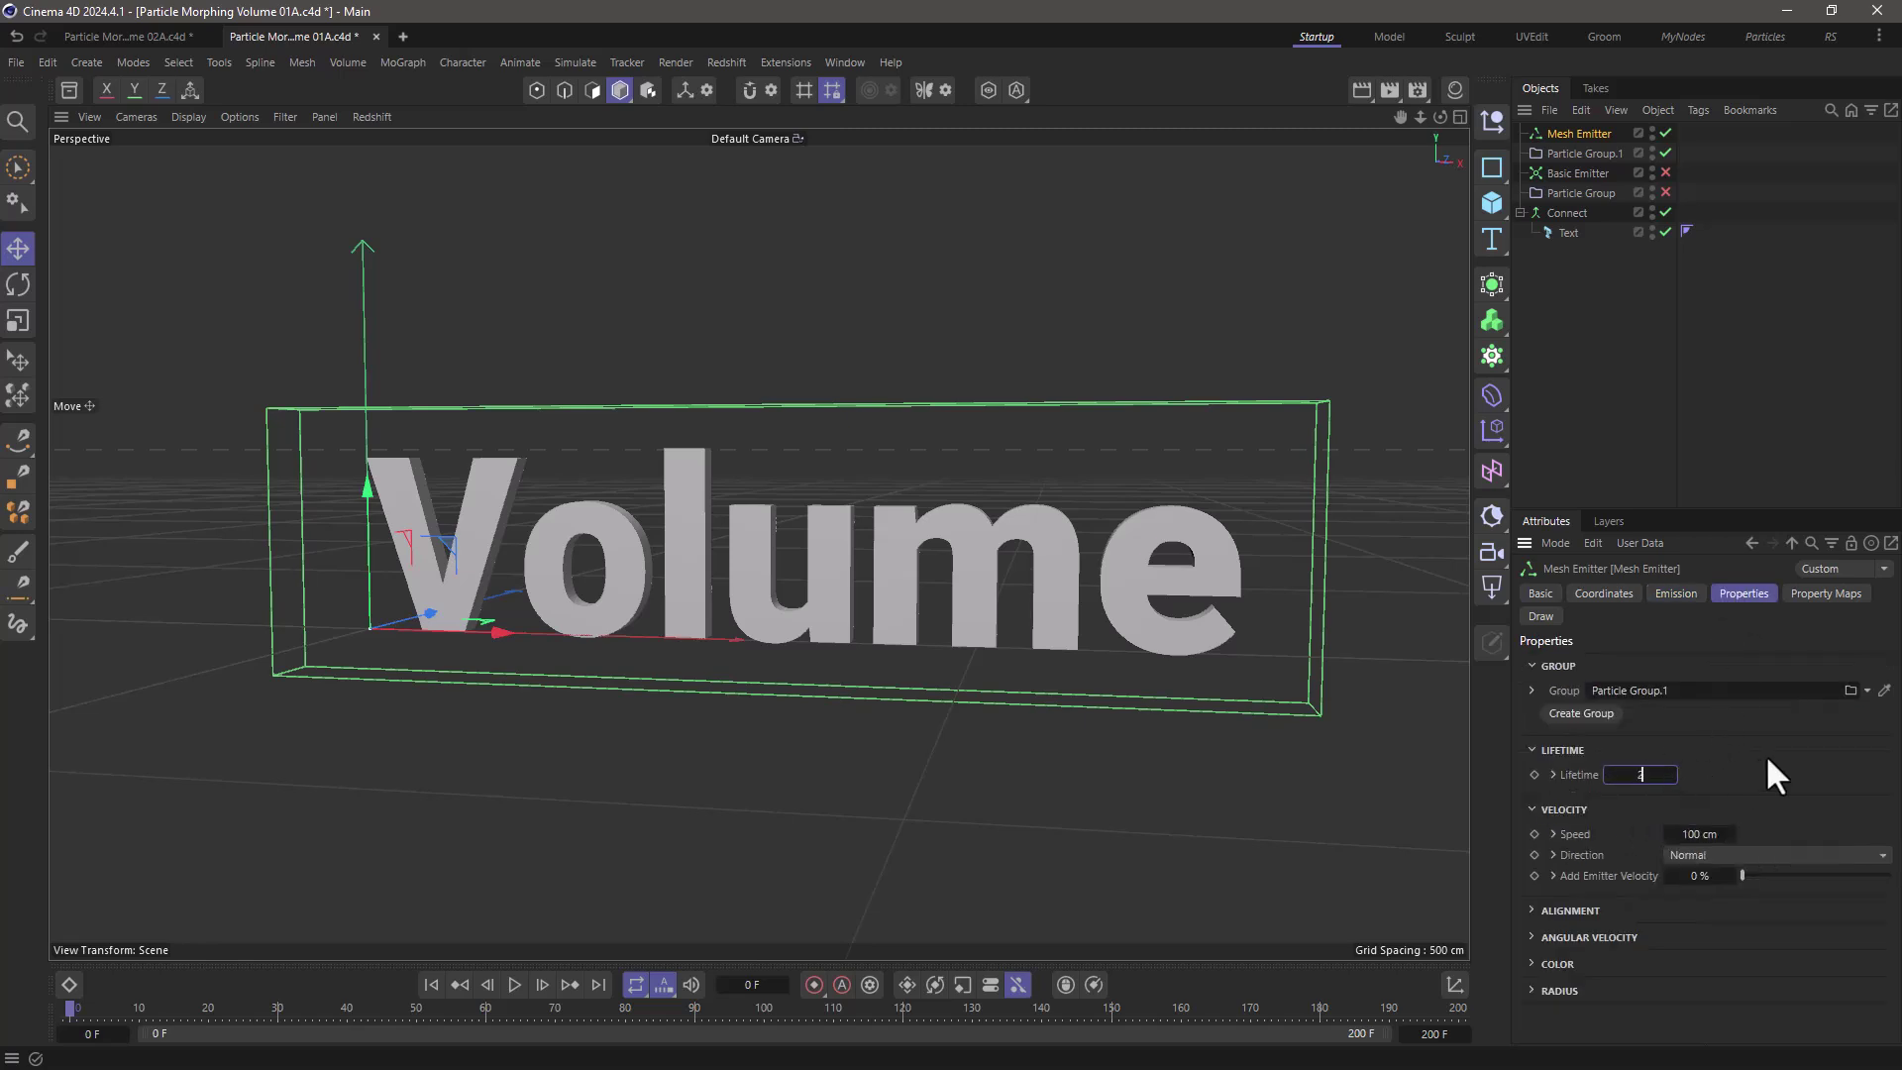
Hide the solid Volume text and play the simulation to watch the letters fill.
click(1651, 207)
click(514, 984)
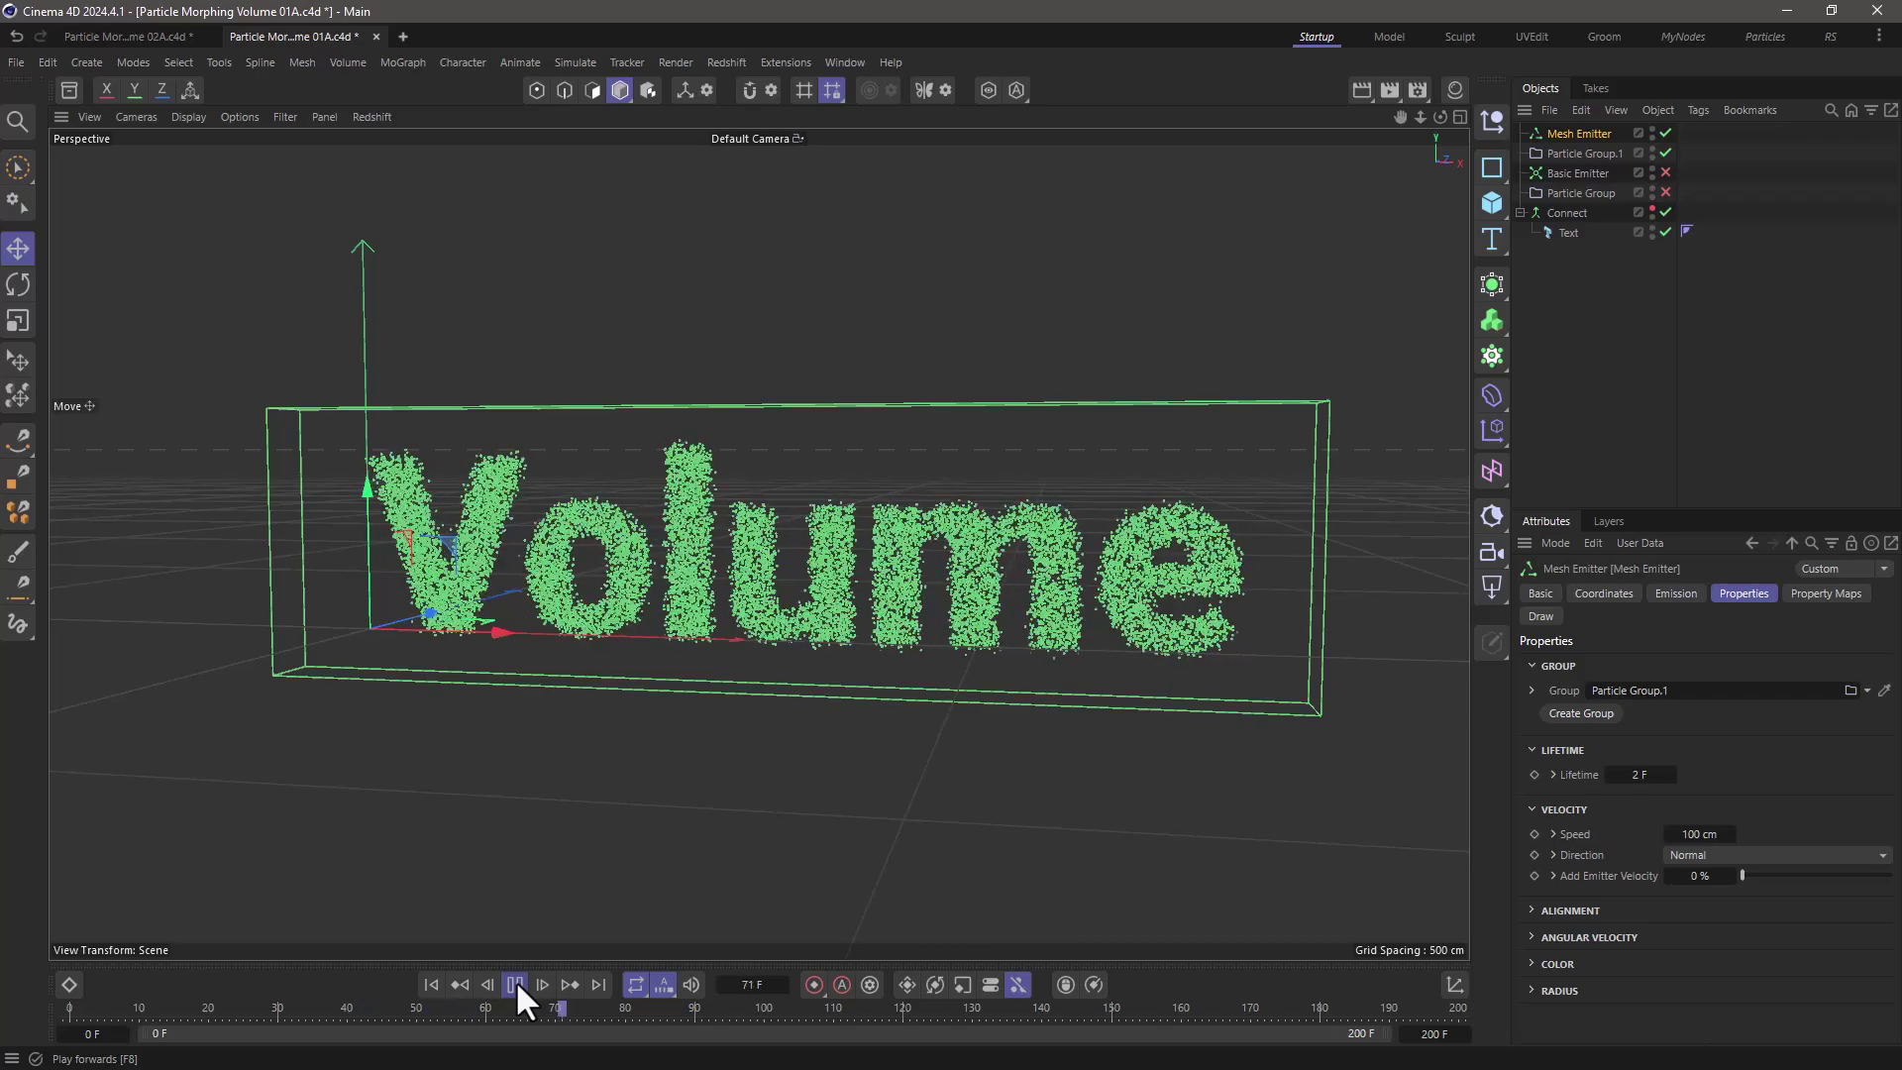
click(515, 987)
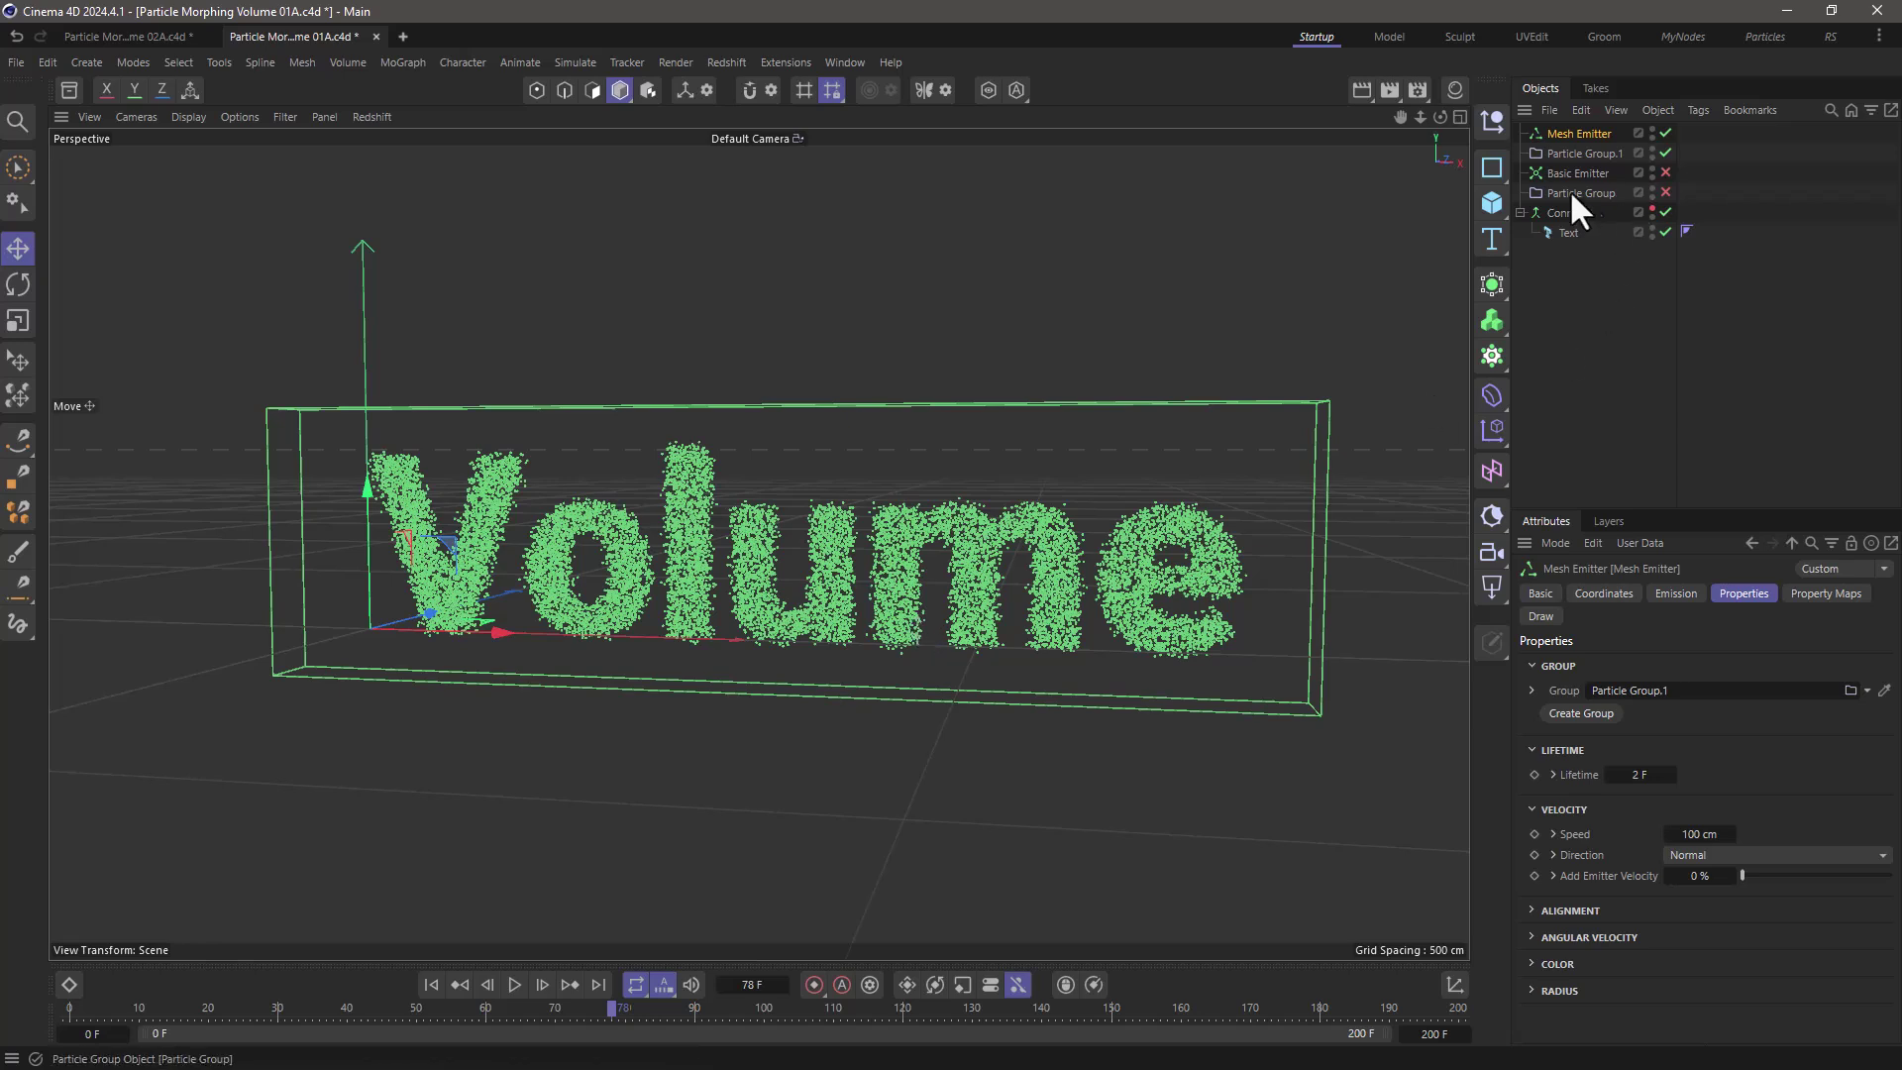
Re-enable the original emitter and add Predator Prey: Particle Group hunts Particle Group.1 within 75 cm.
drag(1665, 172, 1667, 190)
click(573, 62)
mouse_move(606, 327)
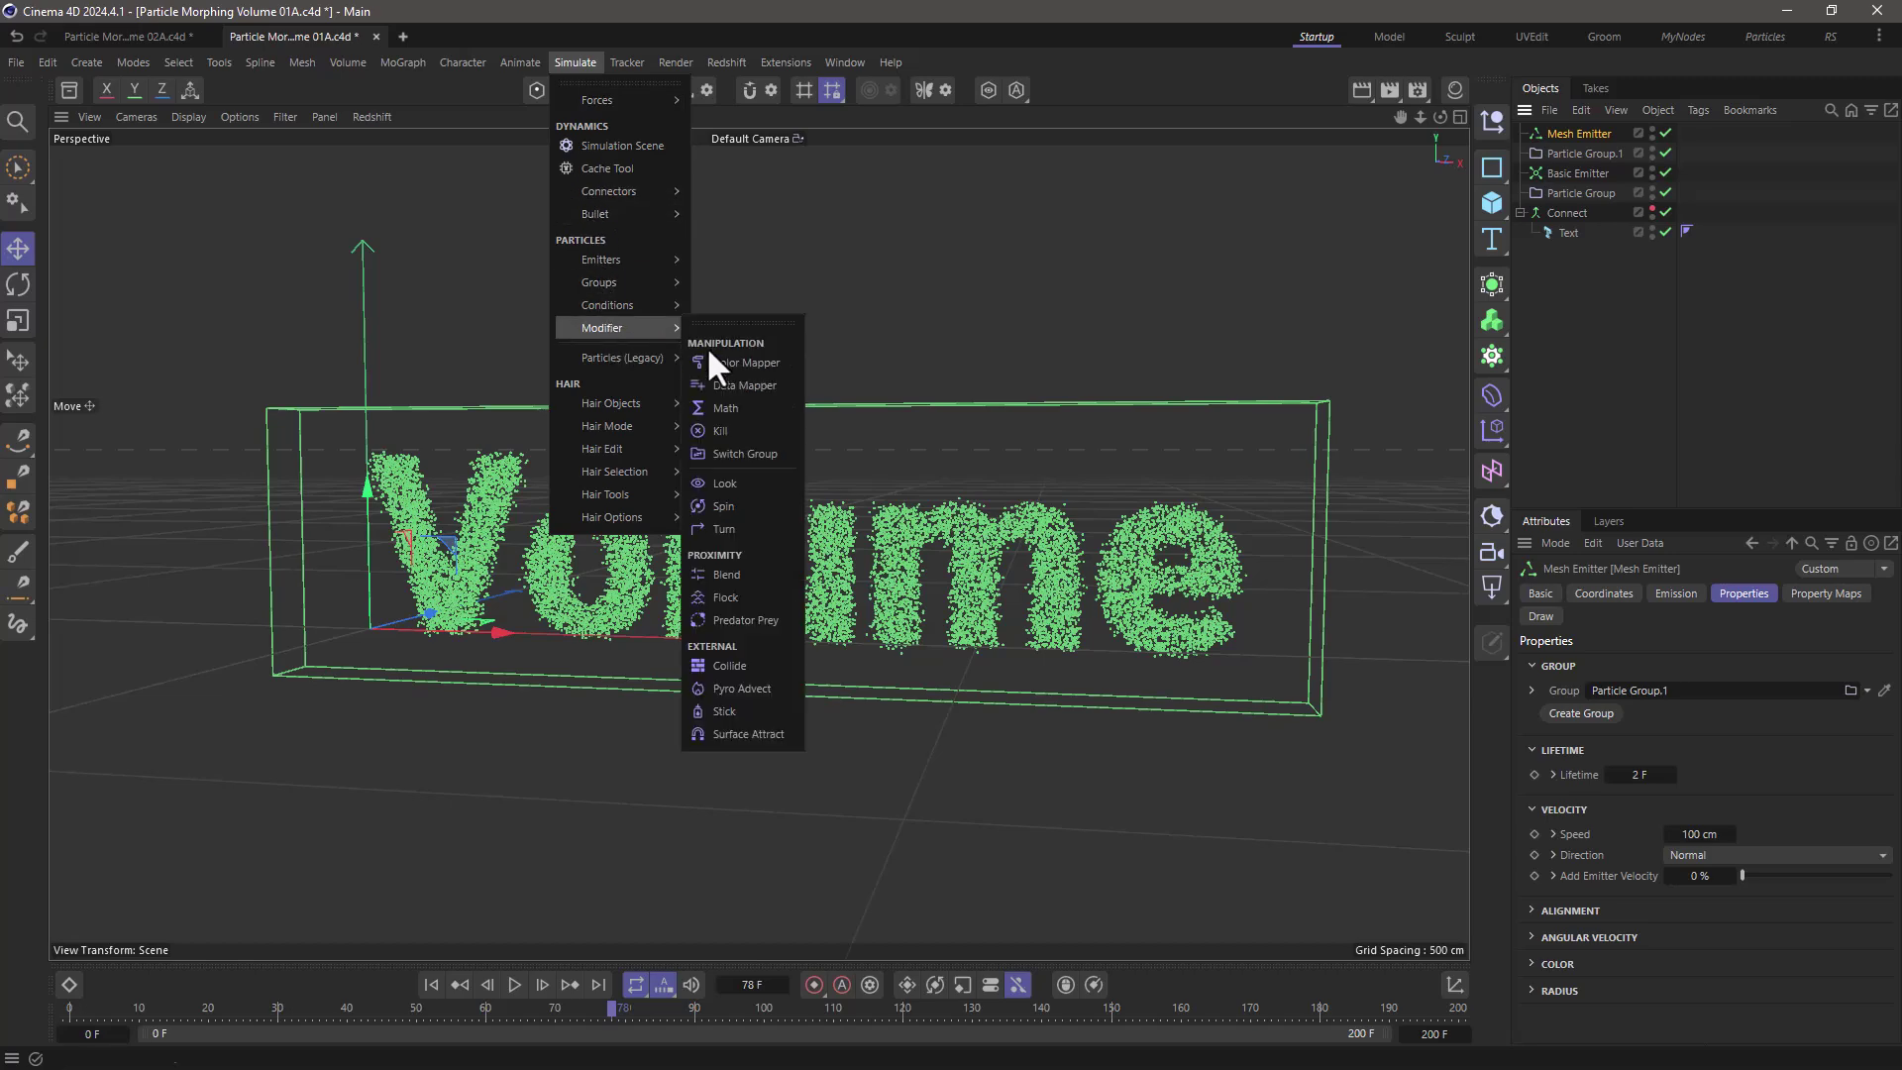
click(751, 611)
drag(1580, 132, 1580, 260)
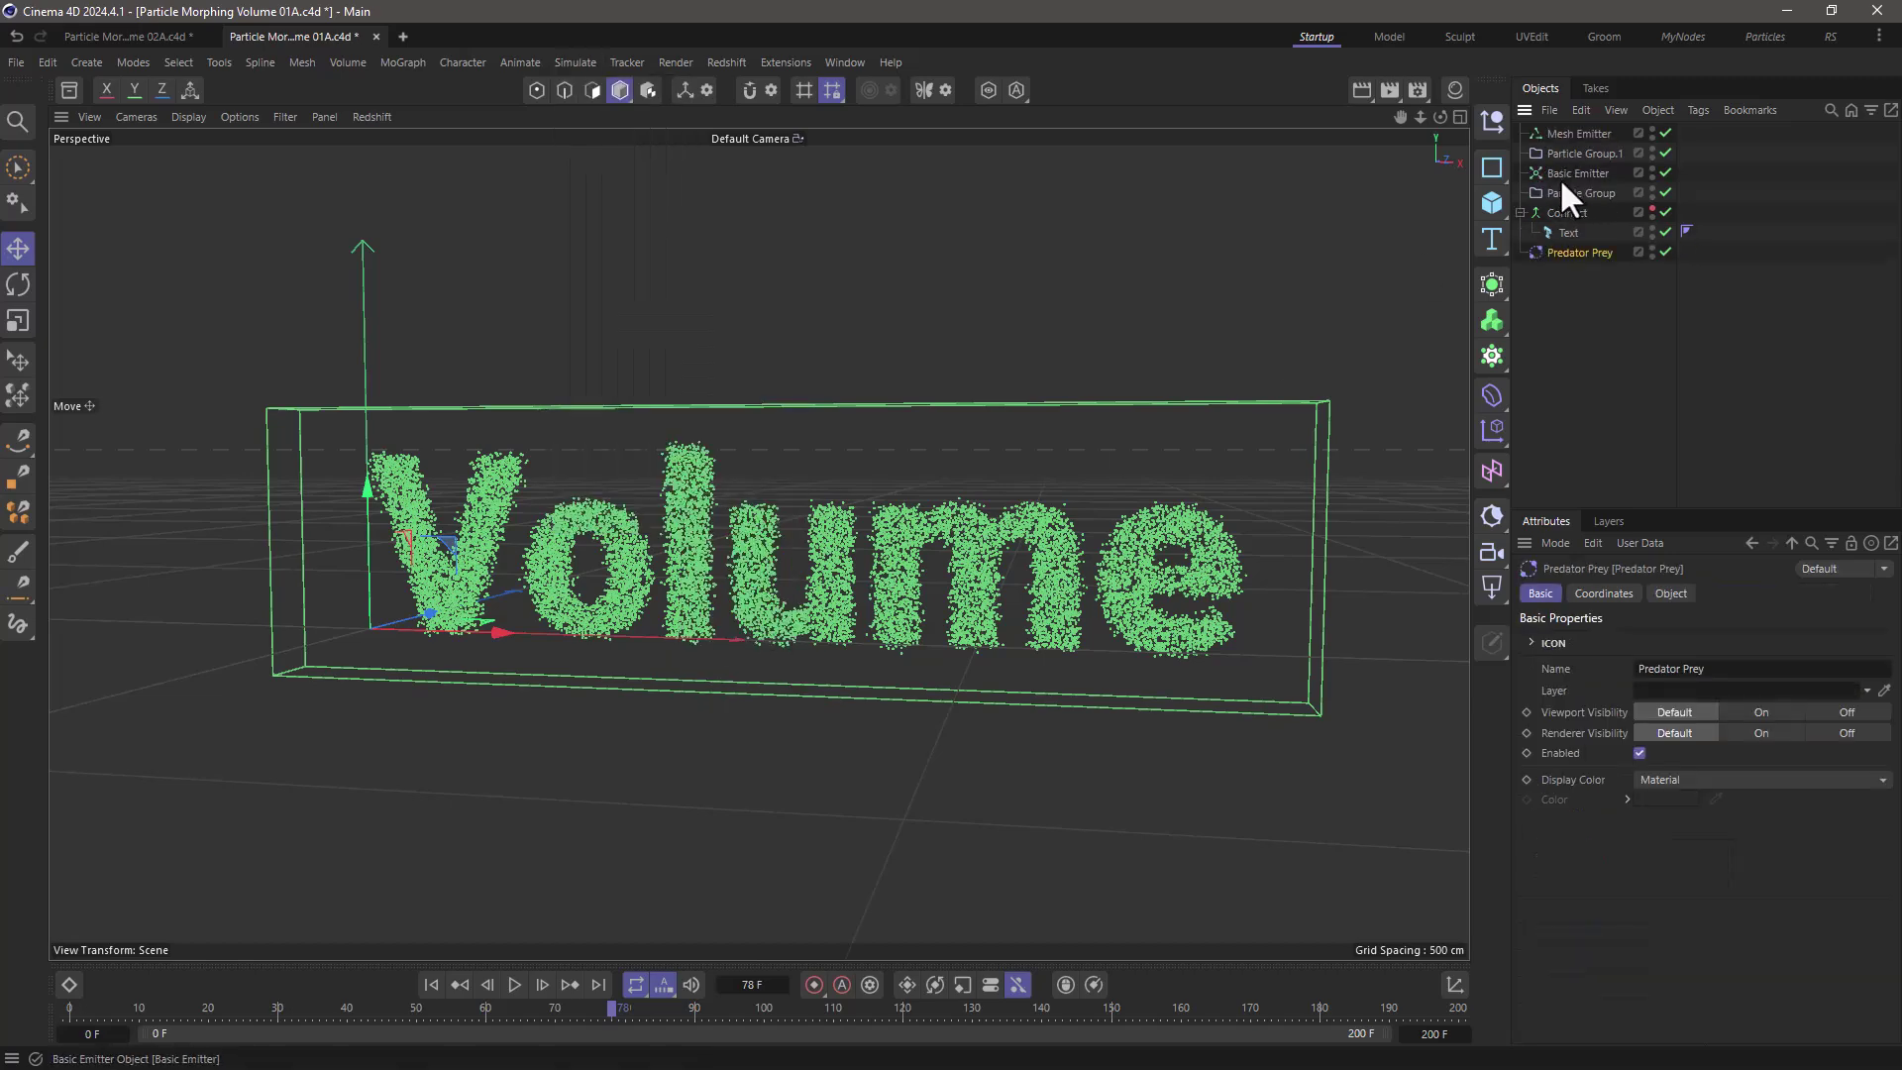
drag(1562, 194, 1679, 772)
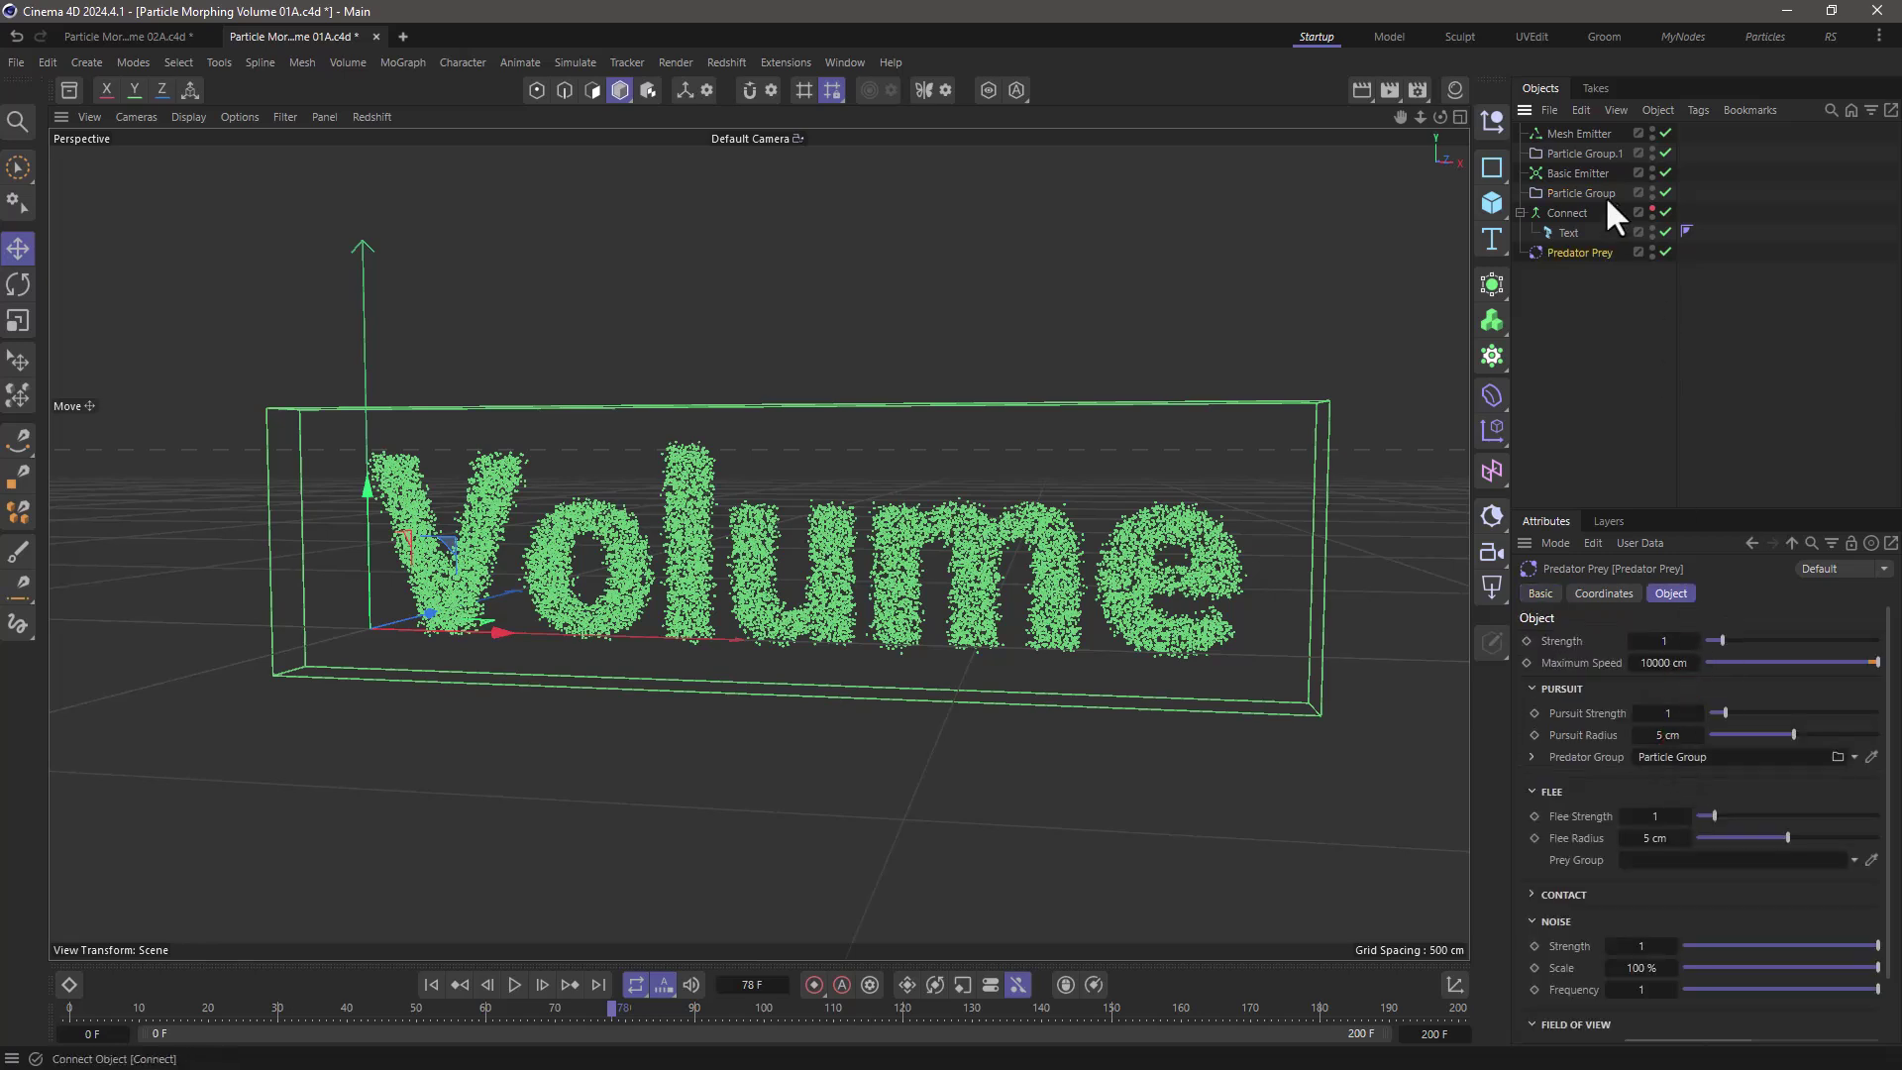
drag(1579, 154, 1602, 815)
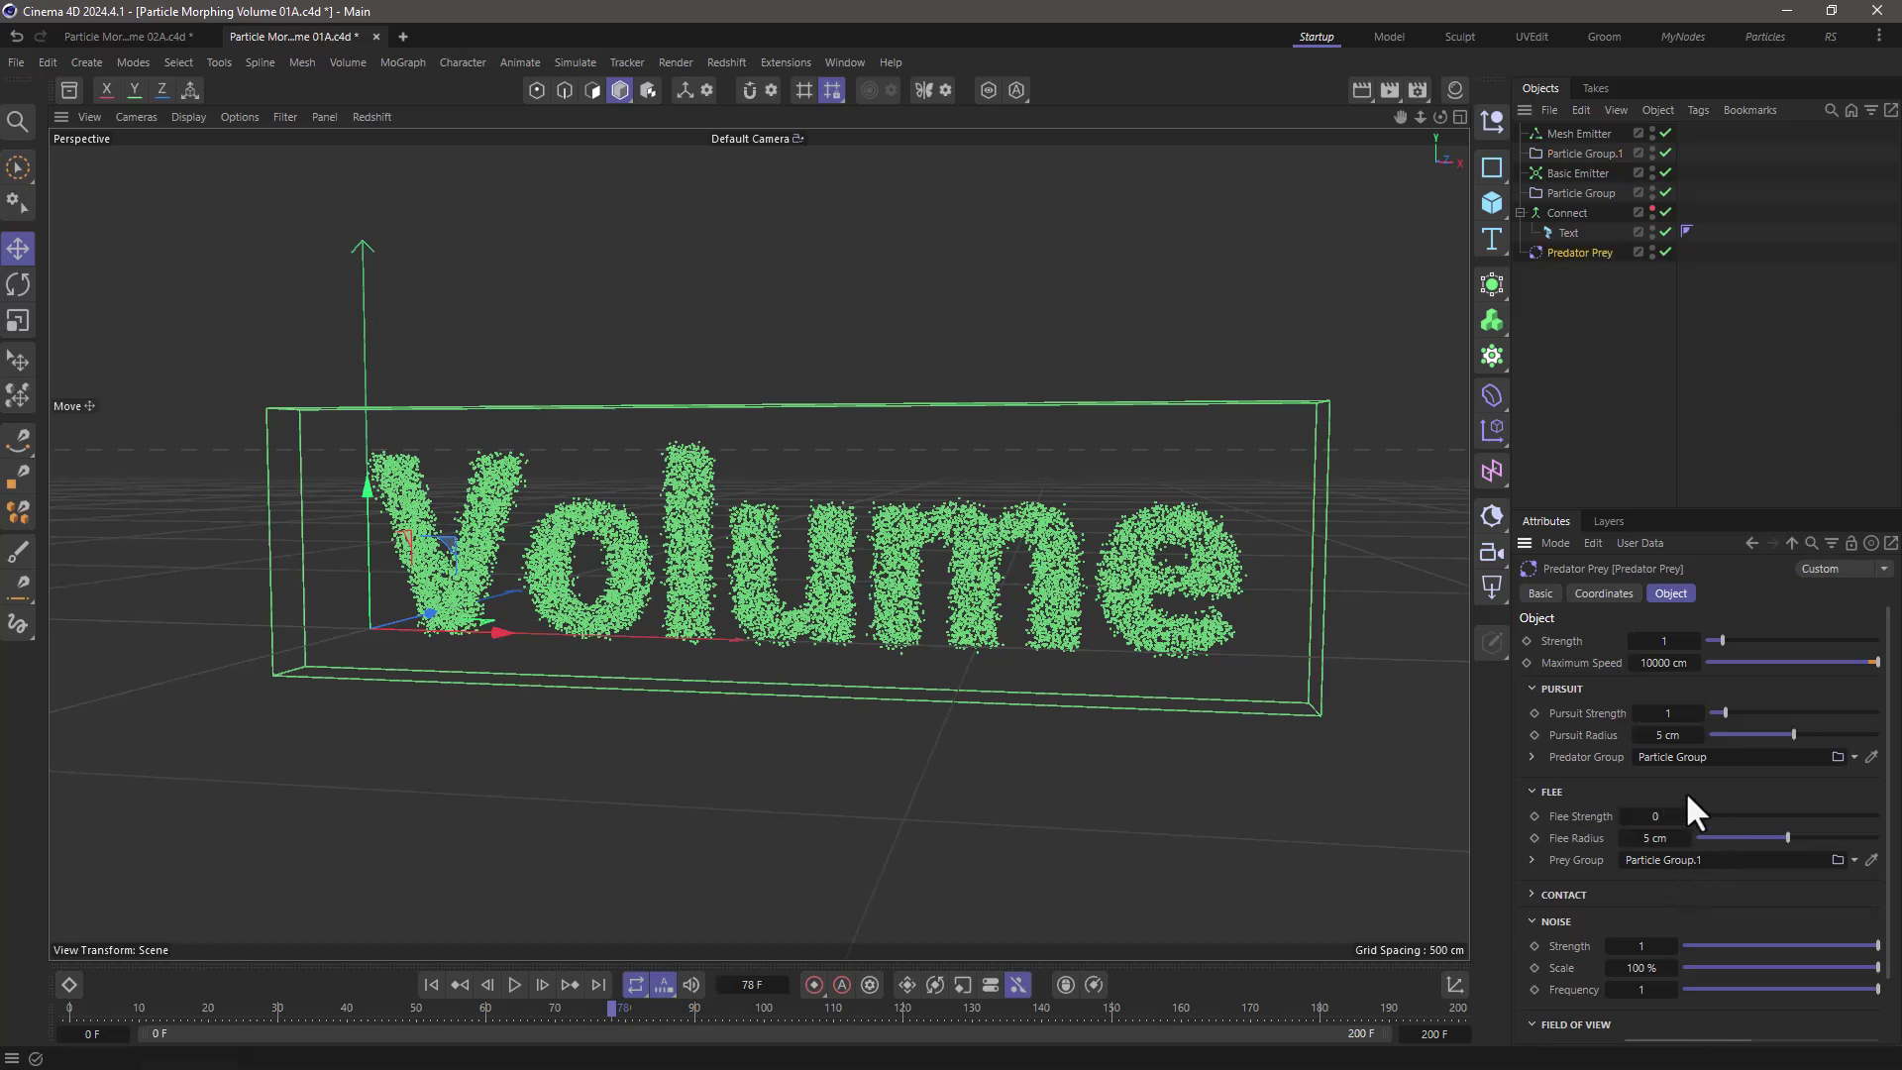
click(1678, 736)
text(75)
key(Return)
Hide Particle Group.1 and play the simulation from the start, pausing at frame 62.
click(431, 984)
click(515, 983)
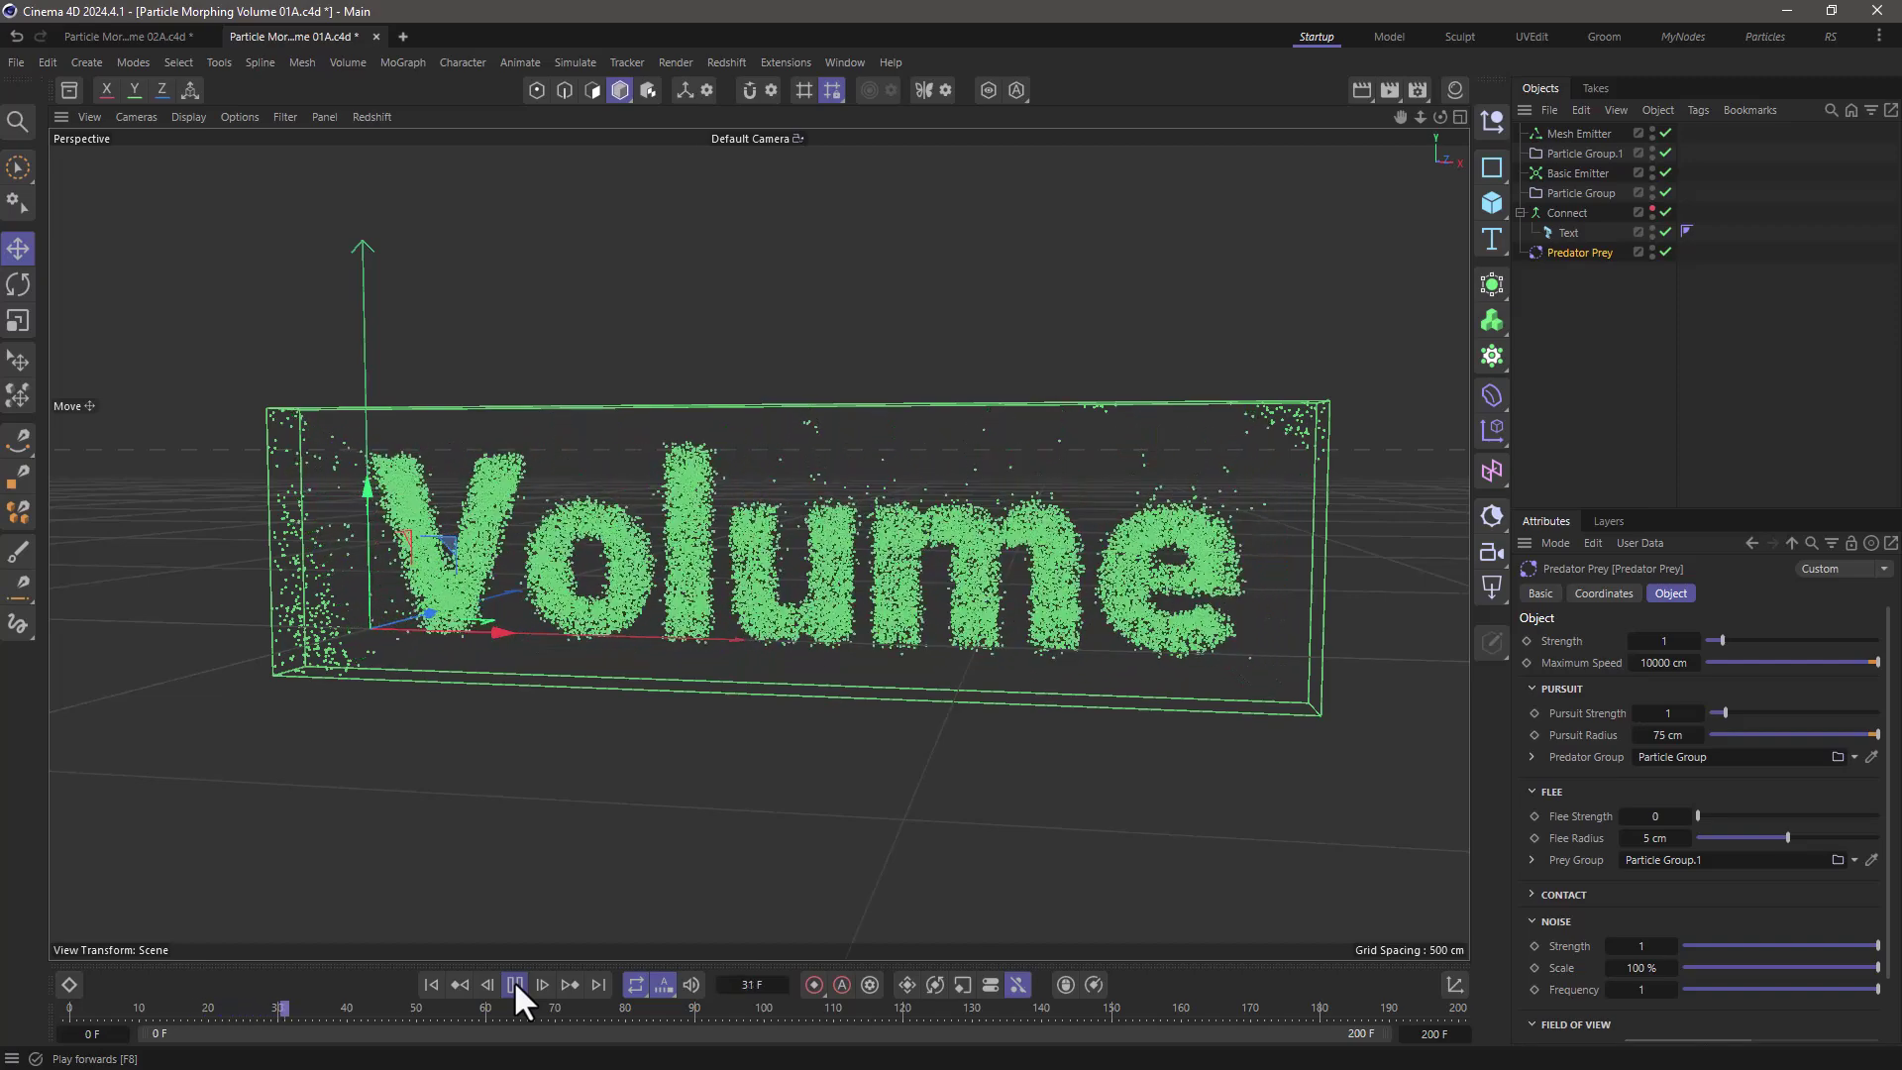
click(516, 984)
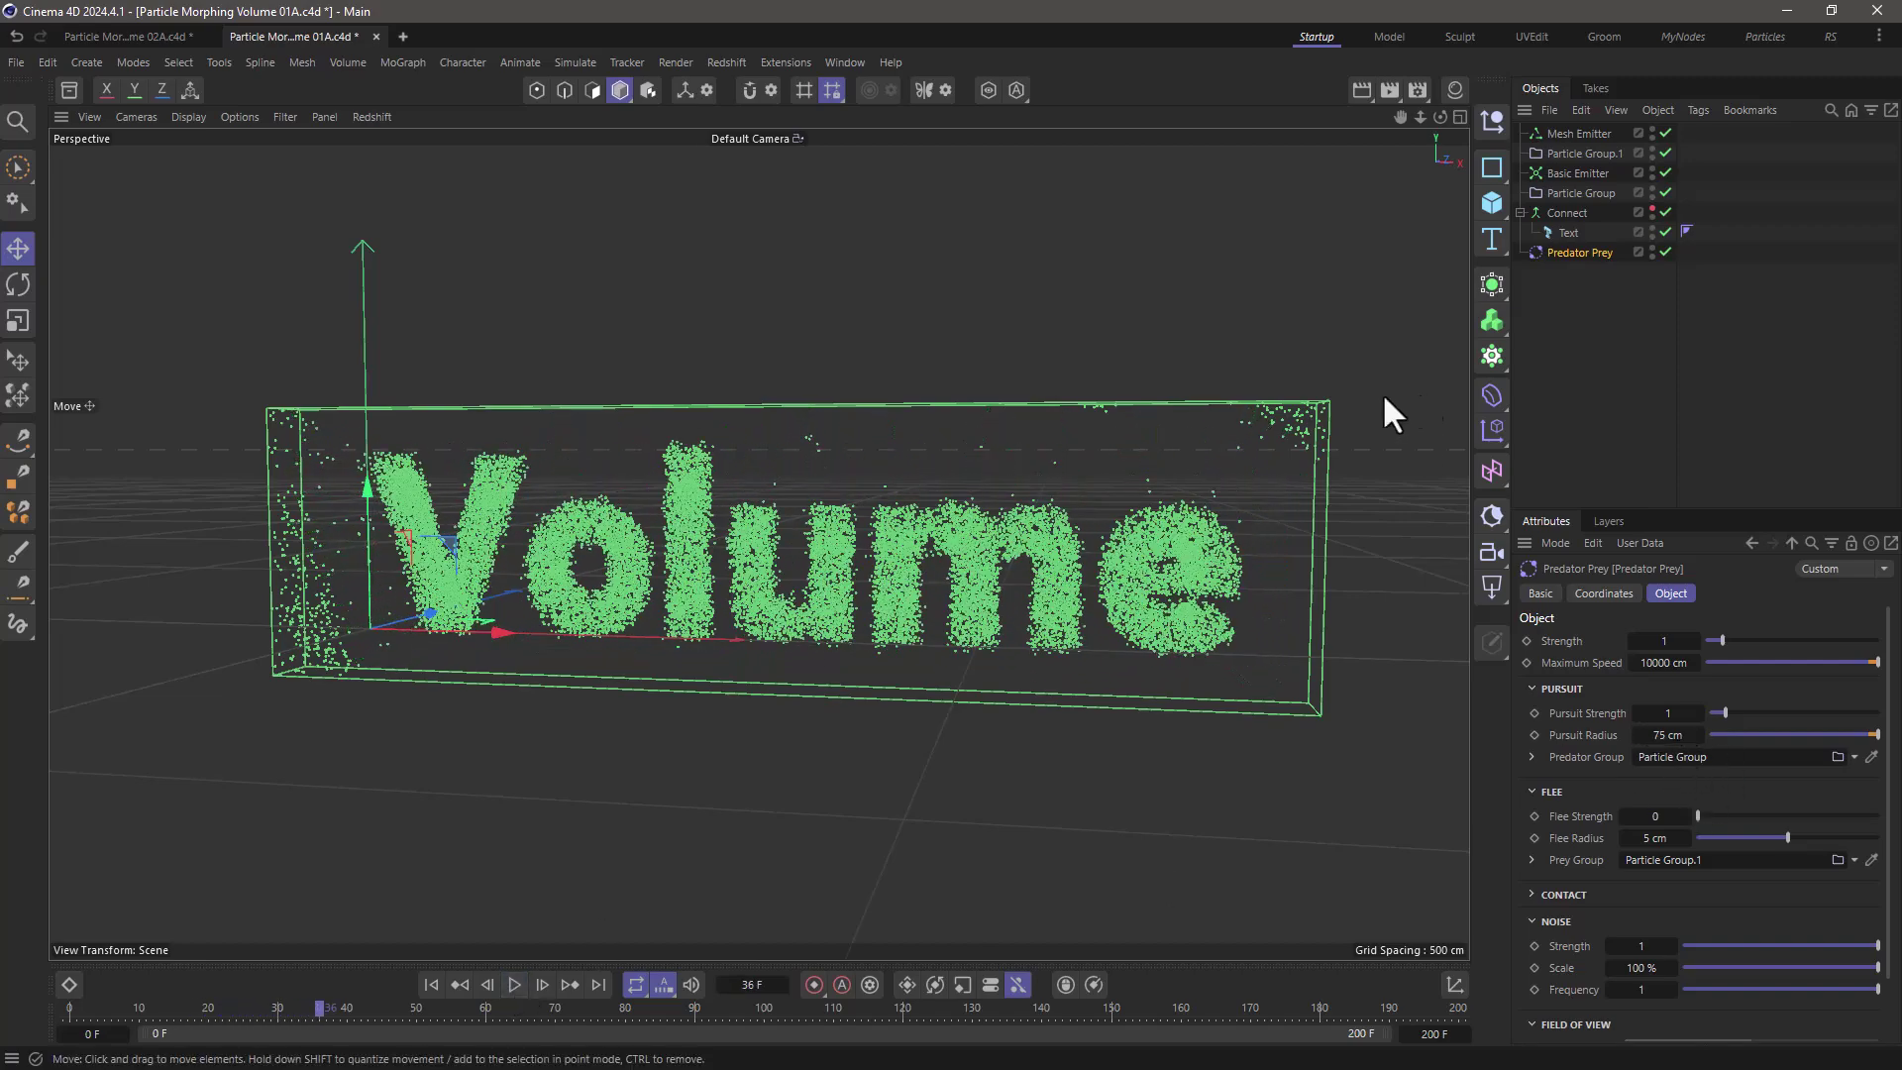
click(429, 983)
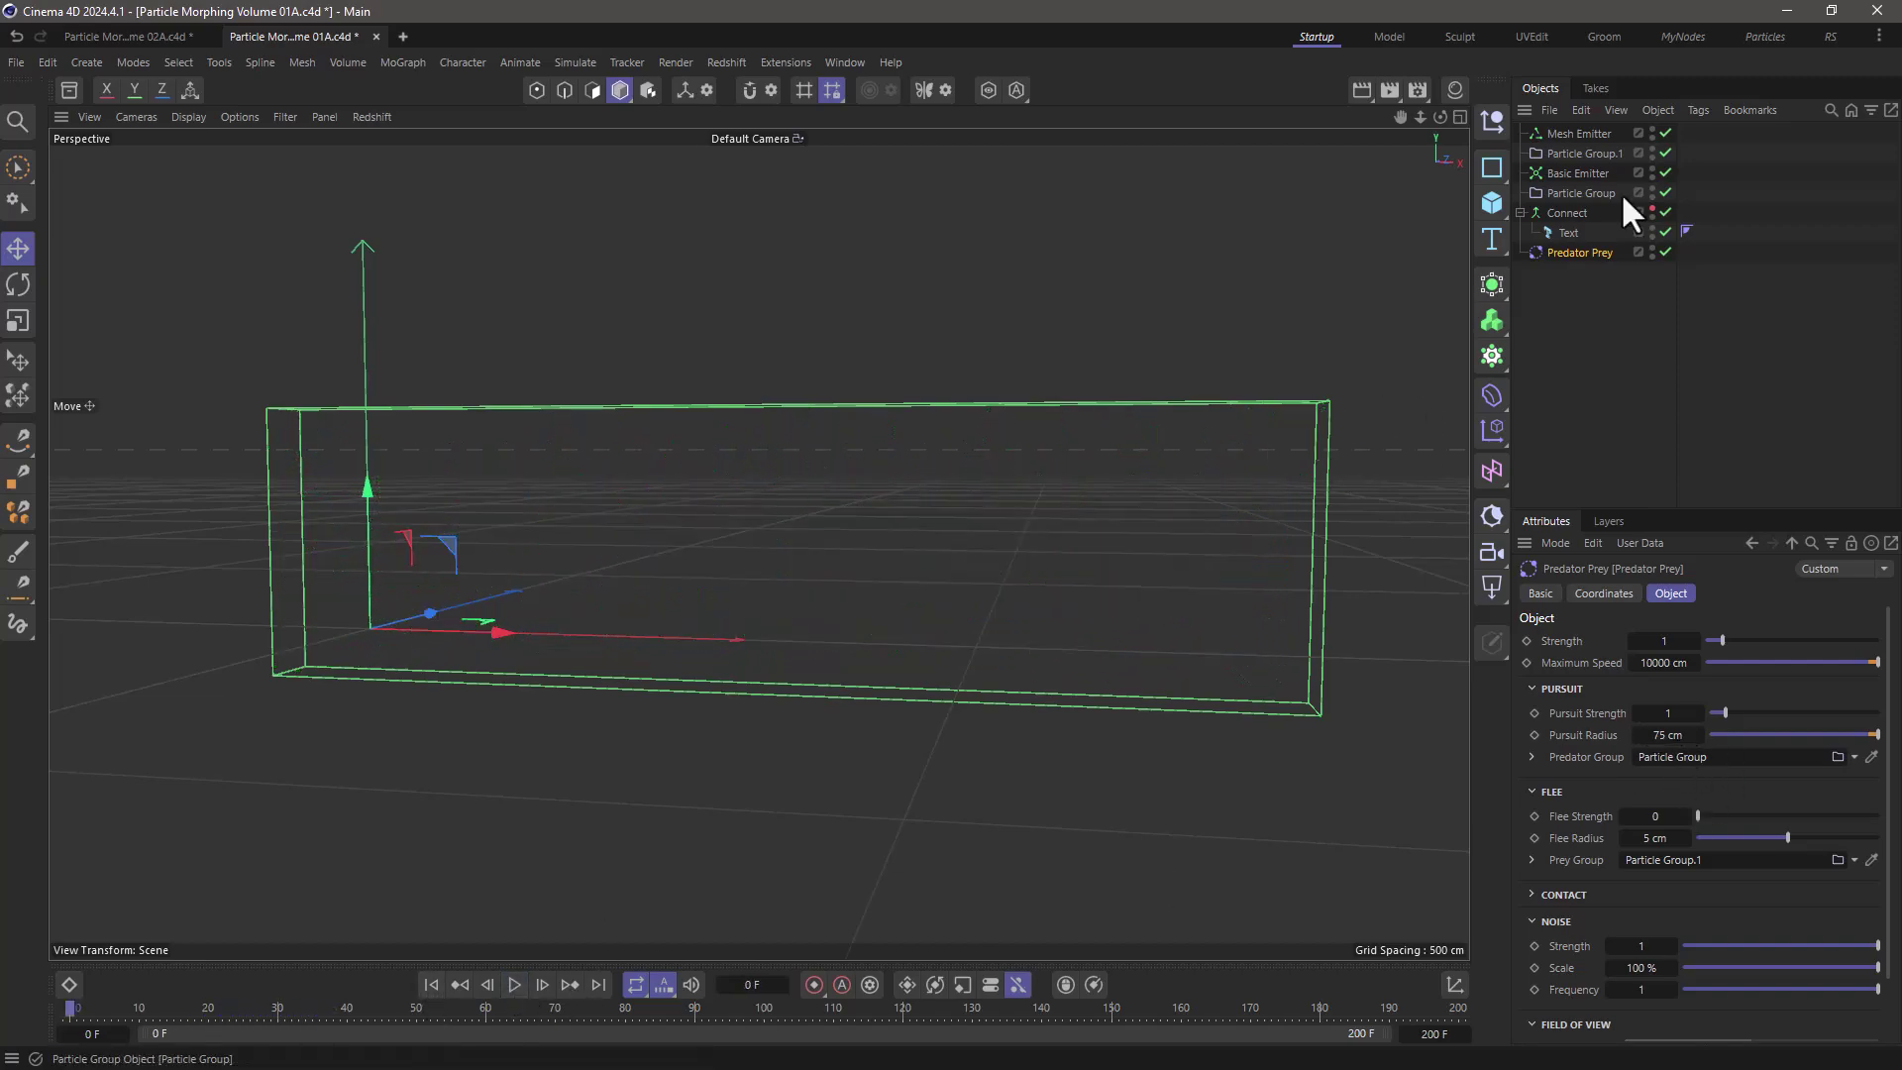
click(1651, 147)
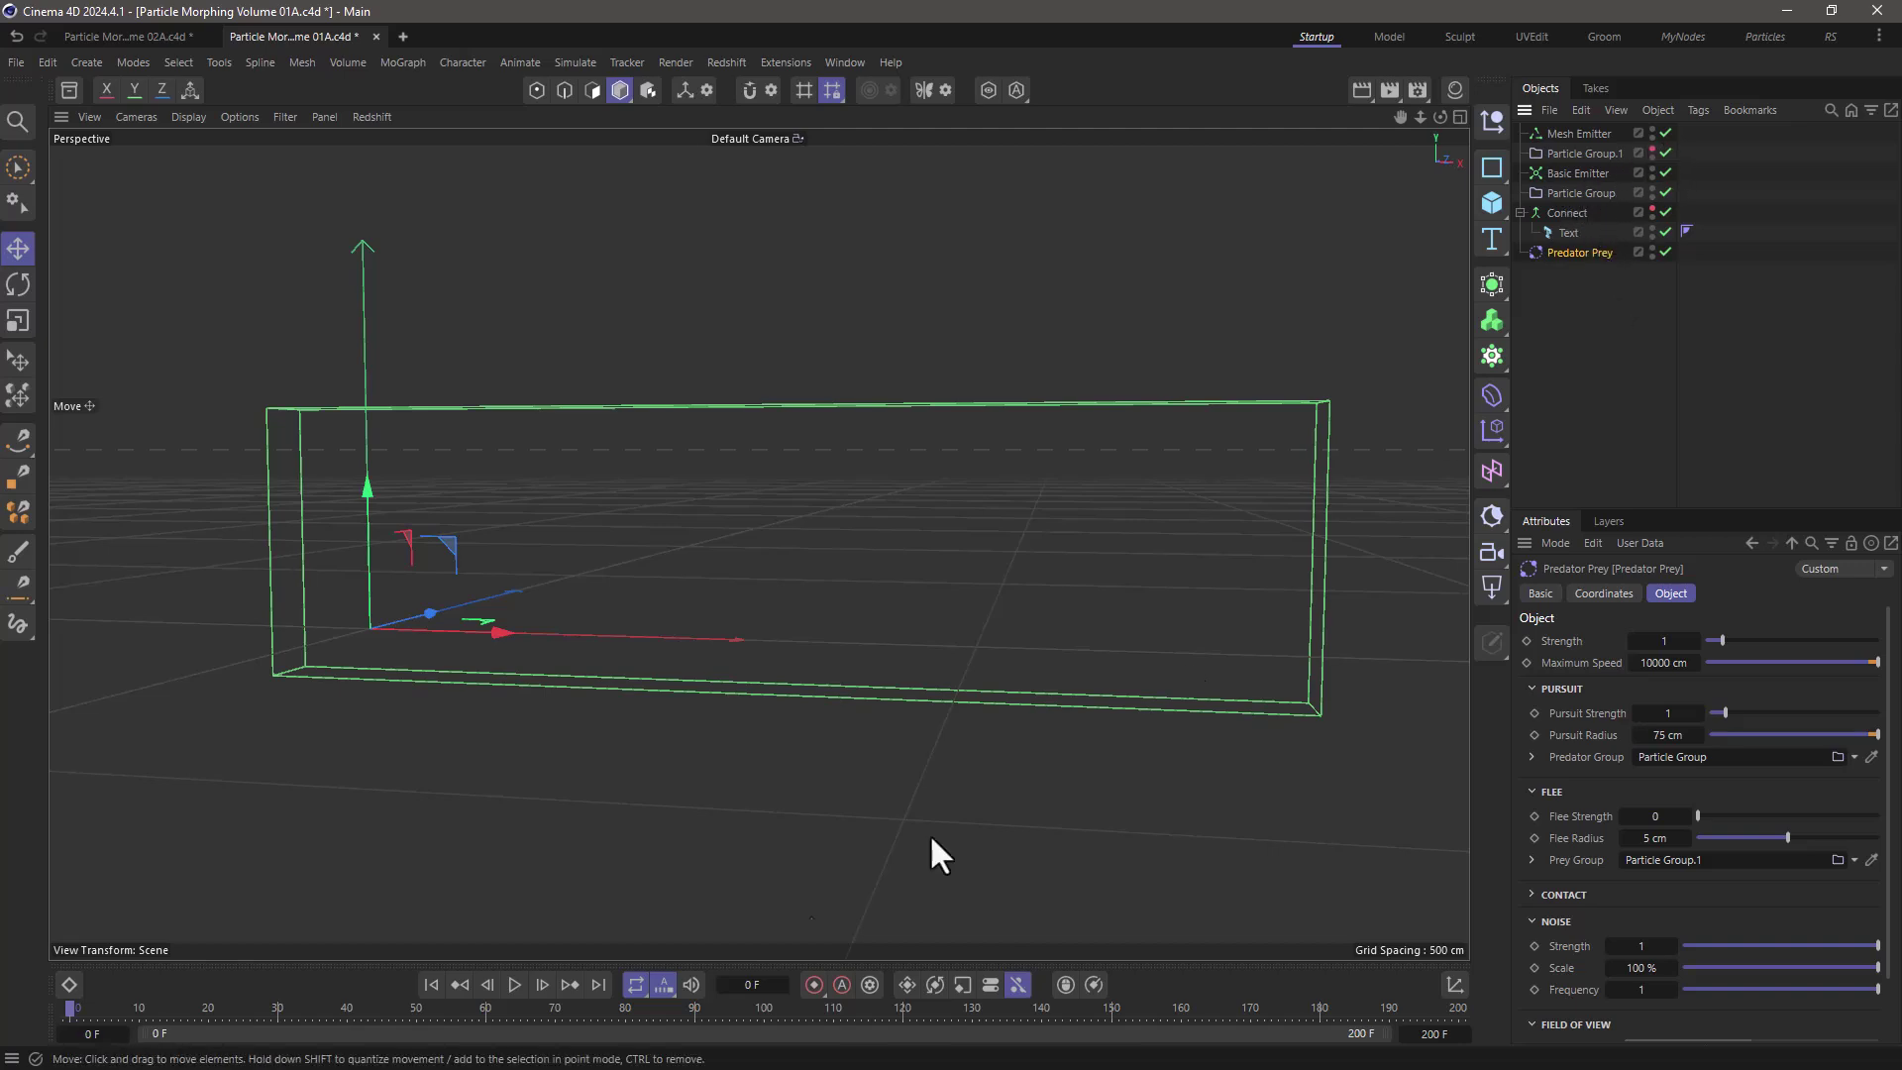
click(515, 984)
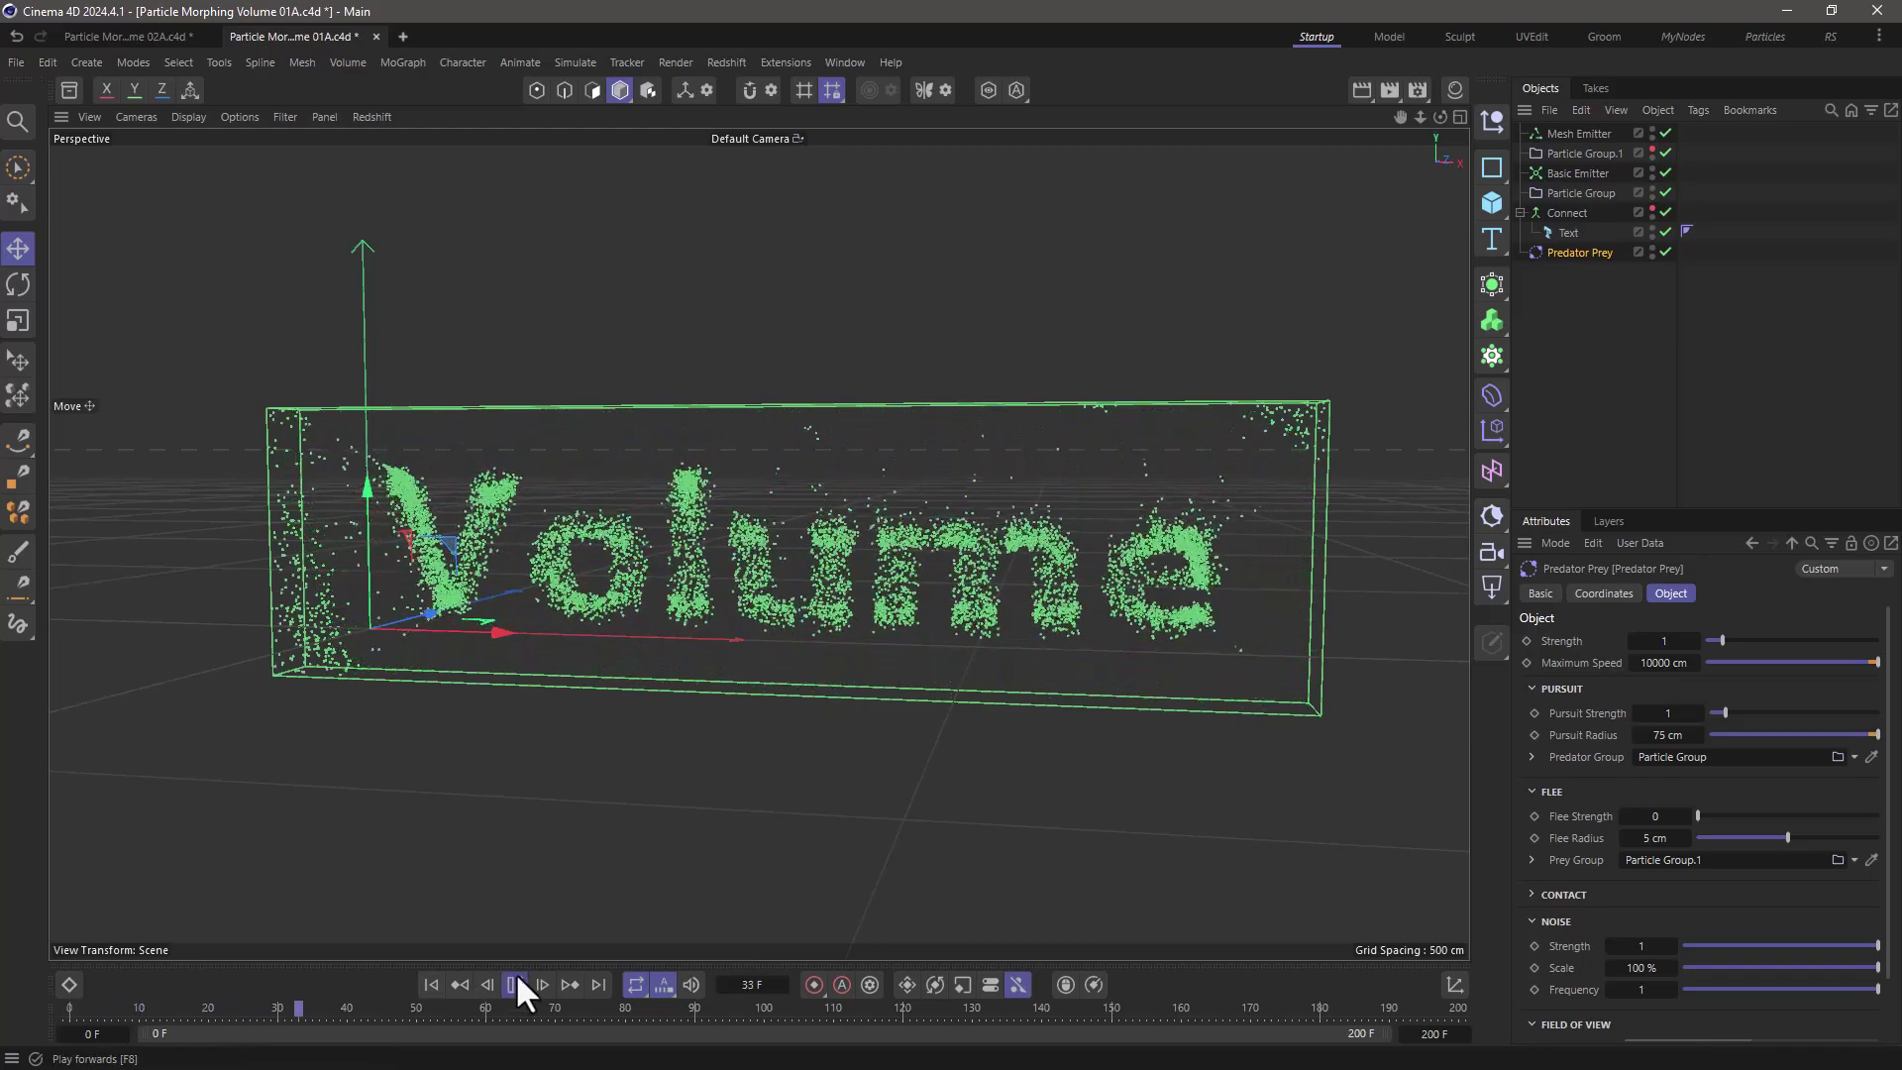
click(514, 983)
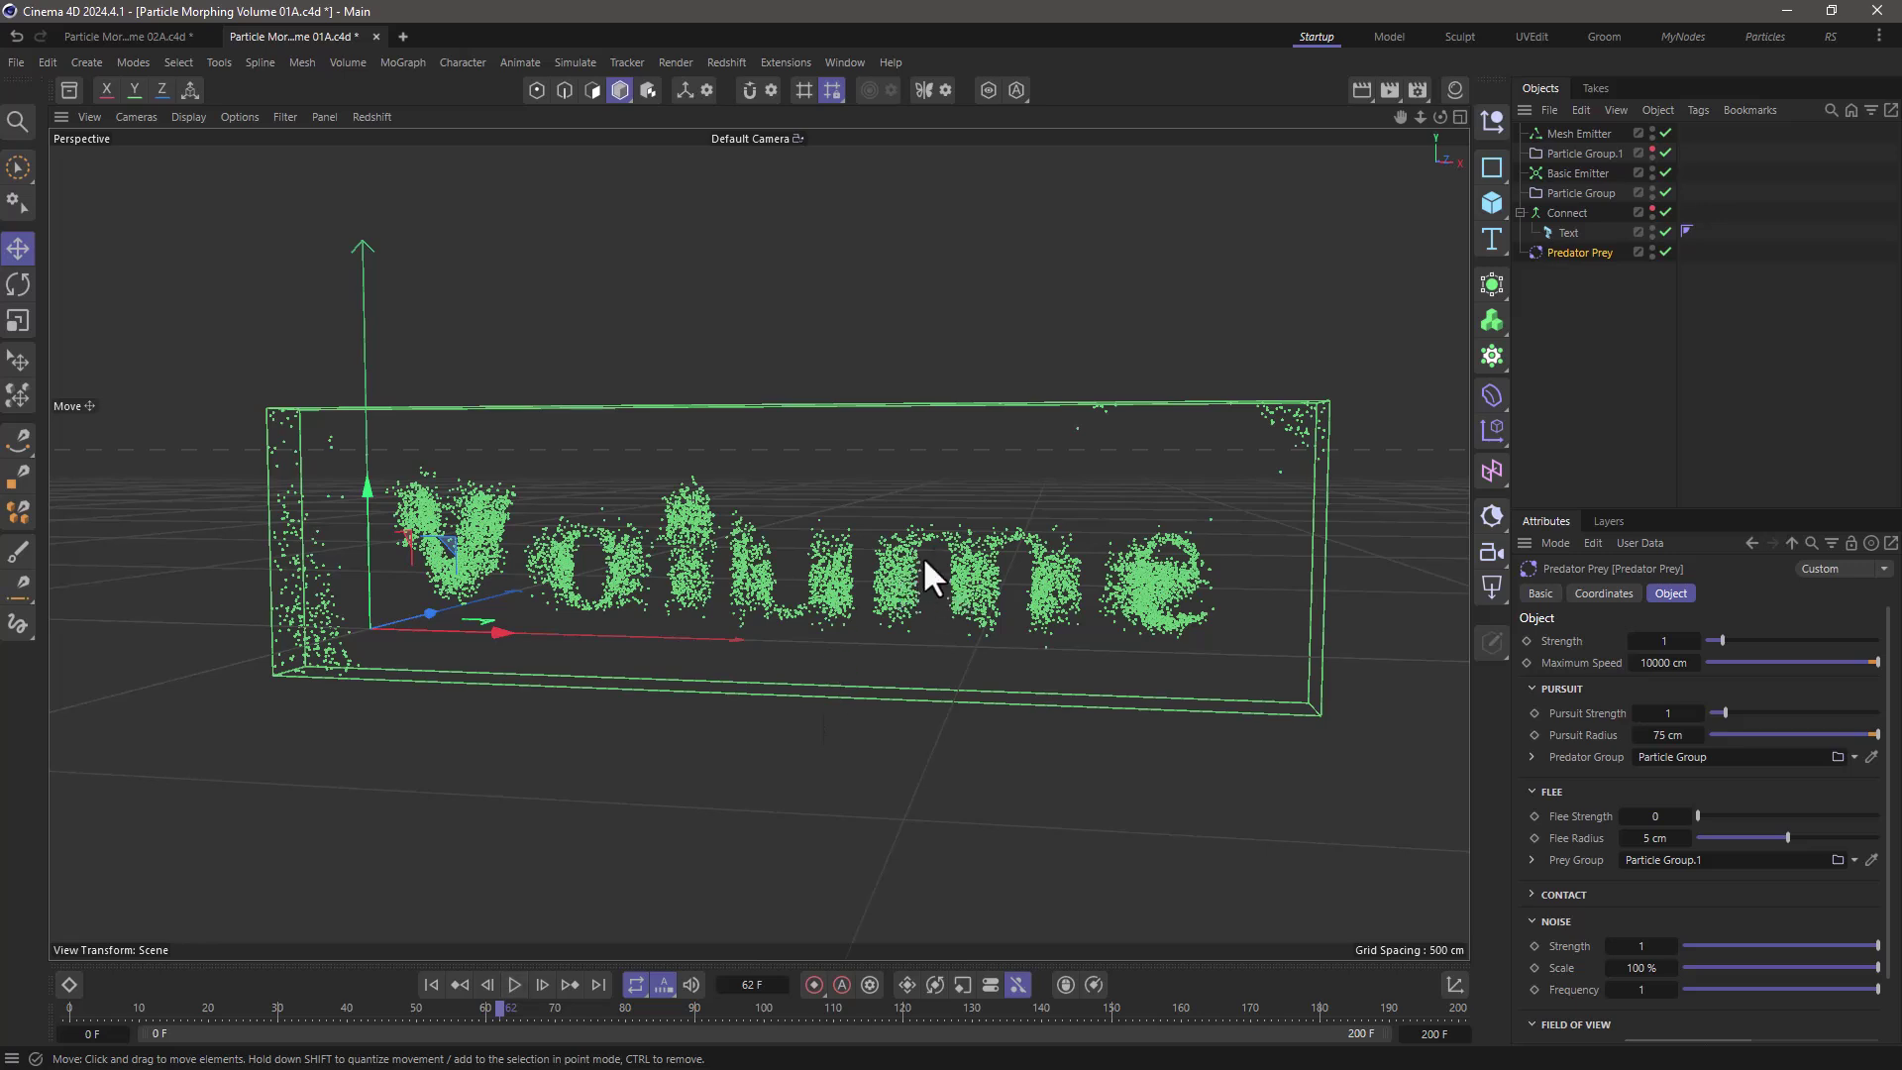
Add a Friction force with Strength 70 and replay the simulation to check it.
click(573, 62)
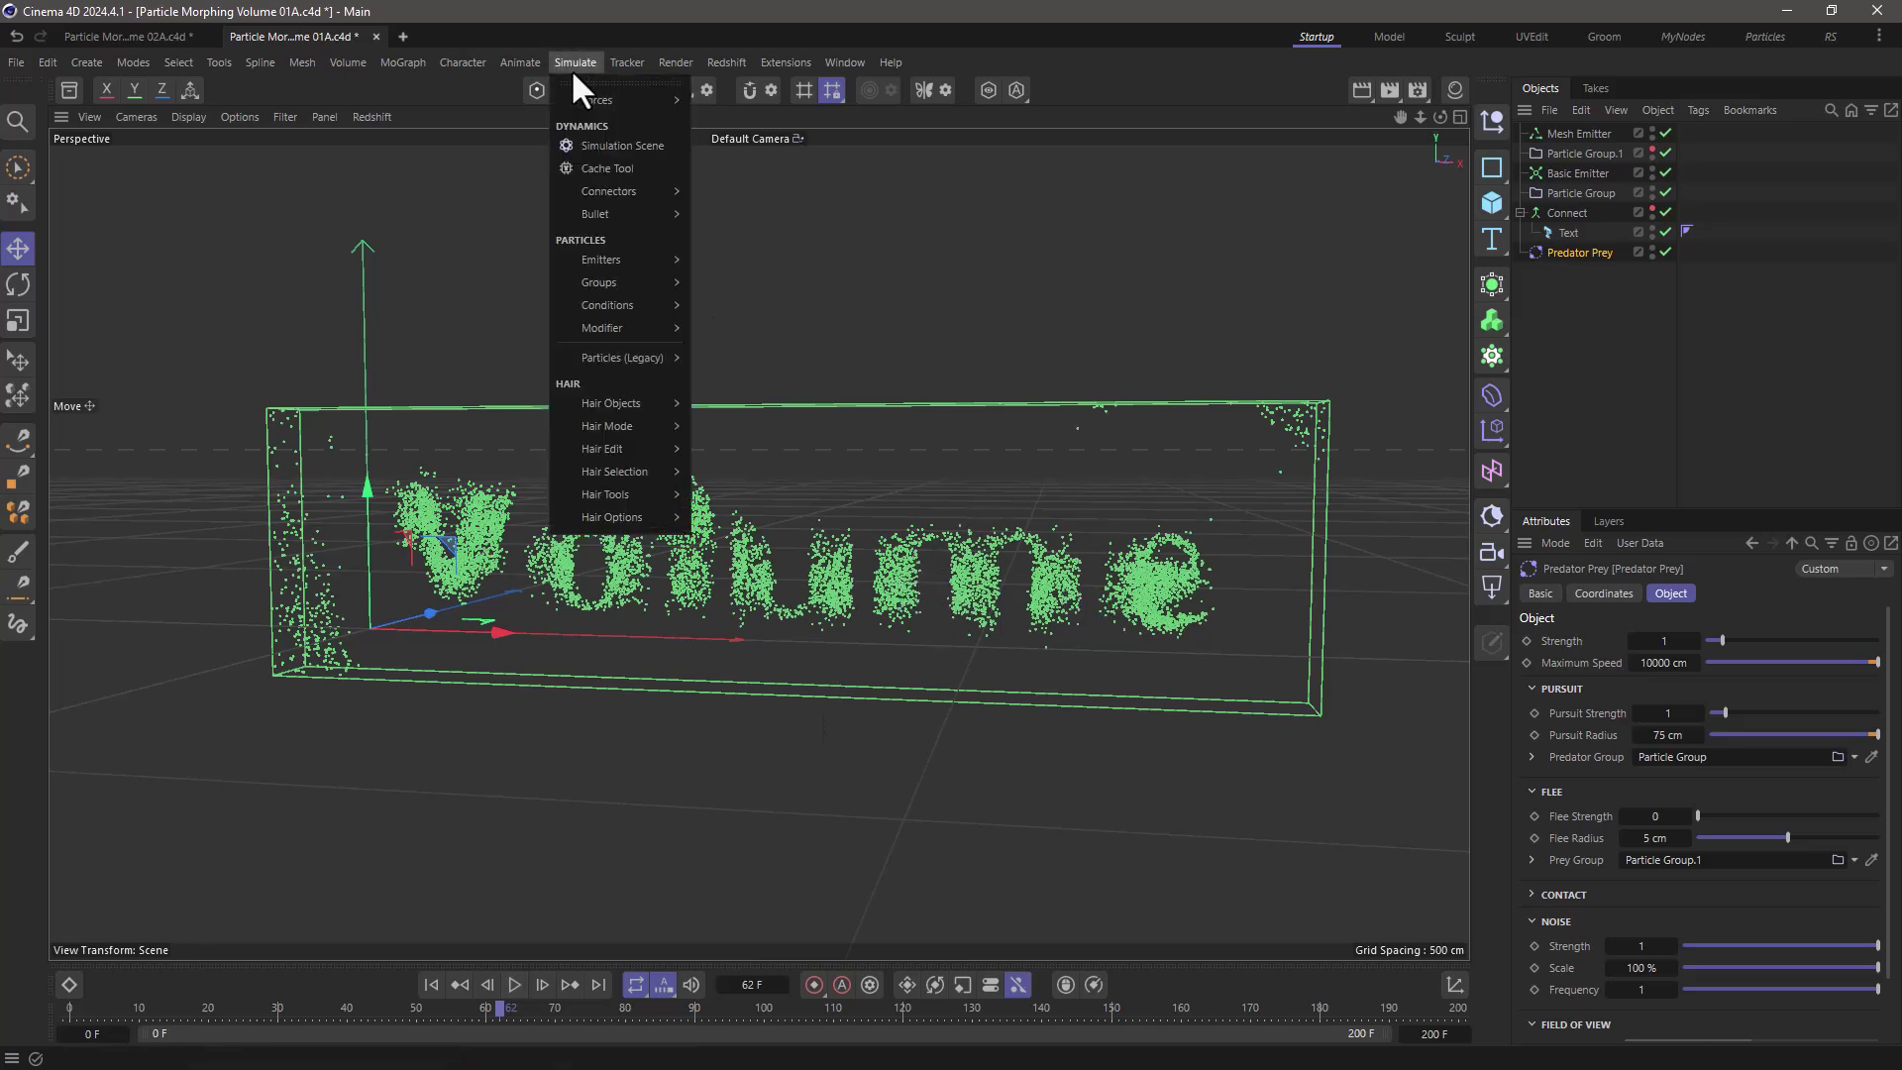
mouse_move(586, 98)
click(733, 175)
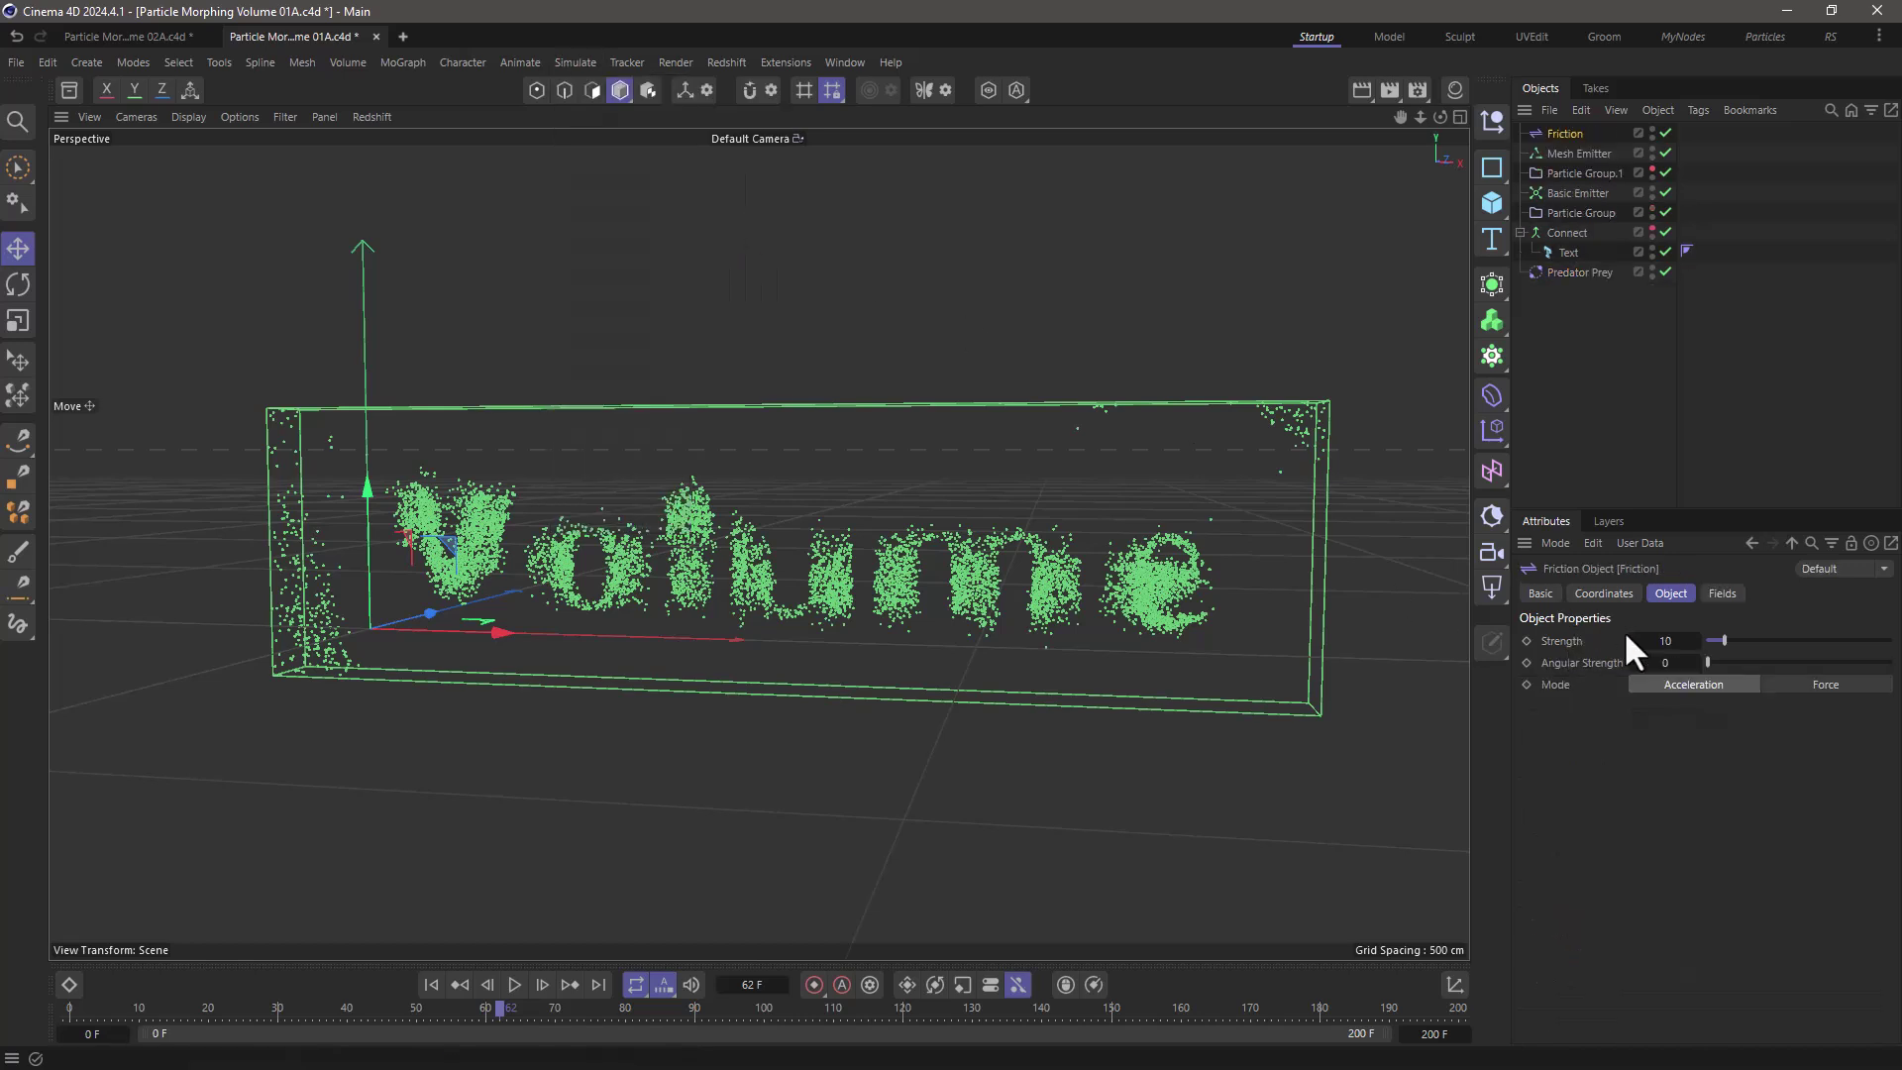
click(1681, 643)
text(70)
key(Return)
click(429, 982)
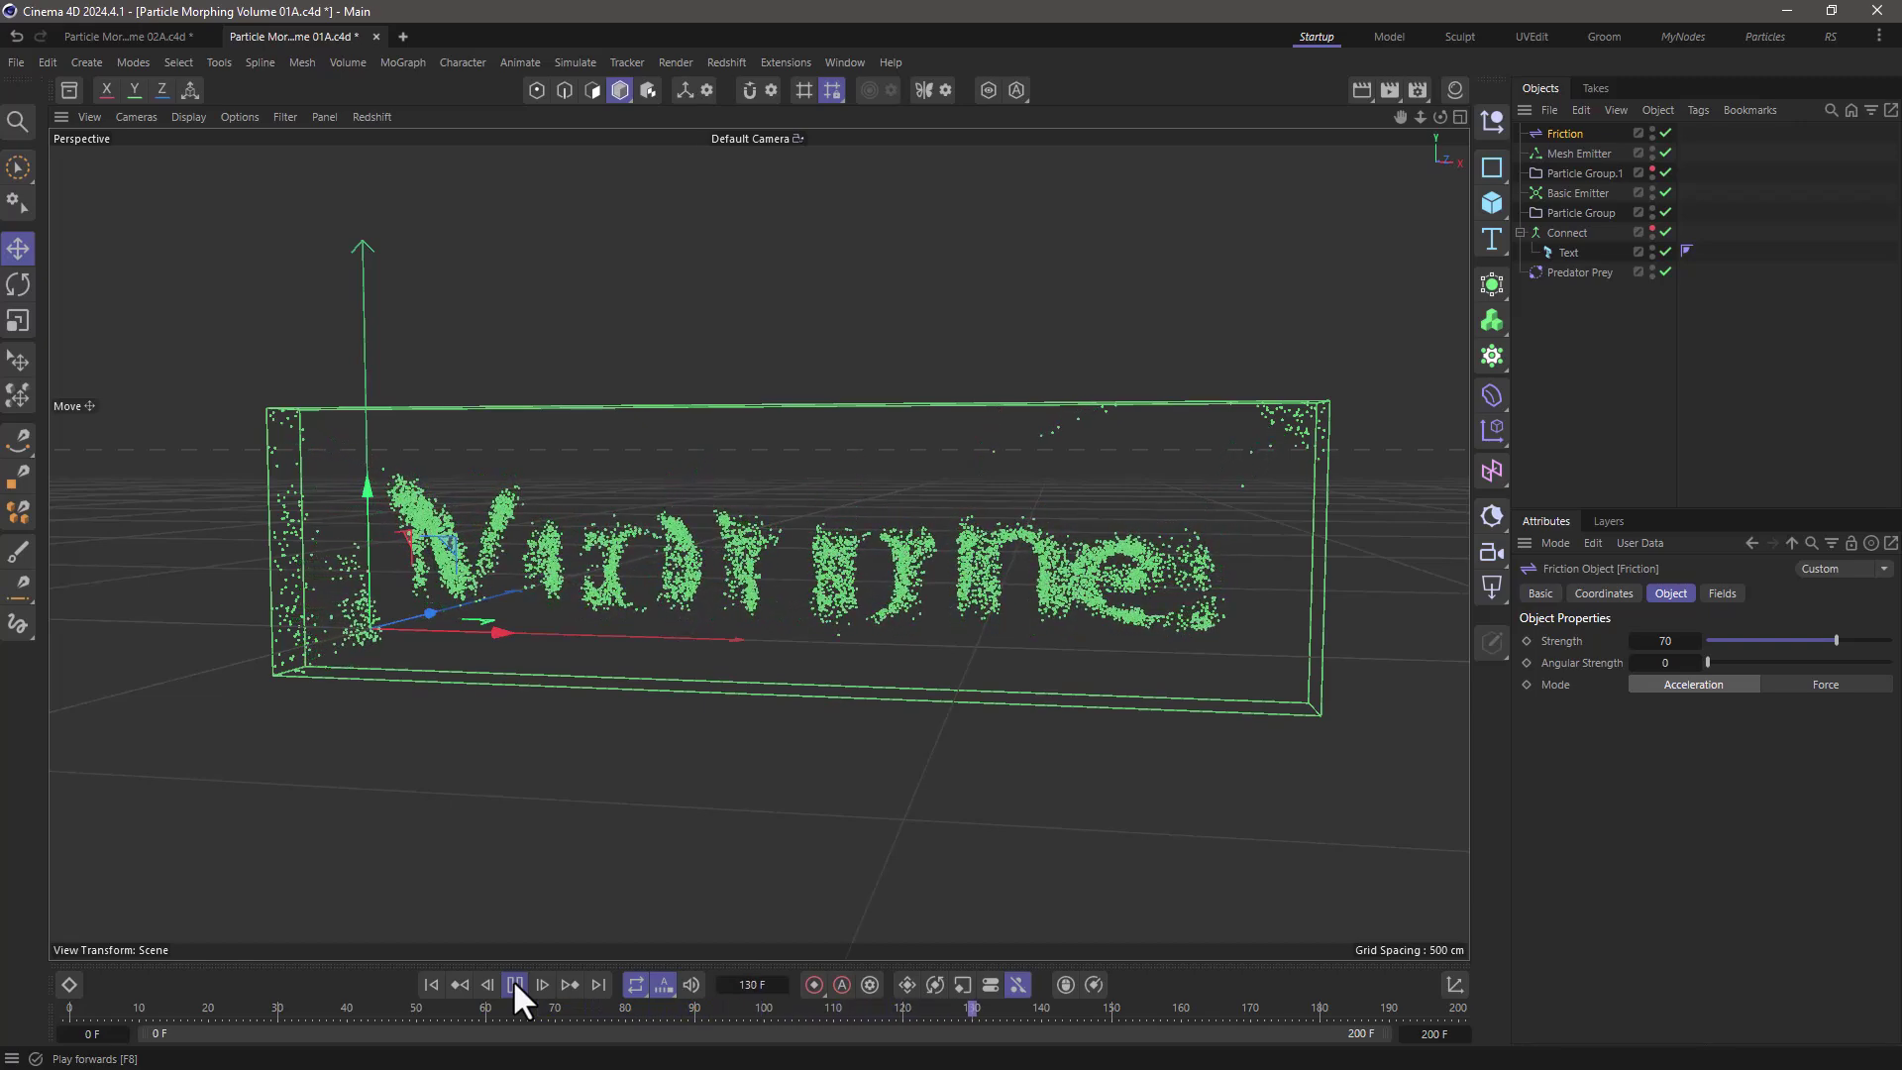
click(515, 985)
Rewind to frame 0 and add a Condition as a child of Particle Group.
click(433, 984)
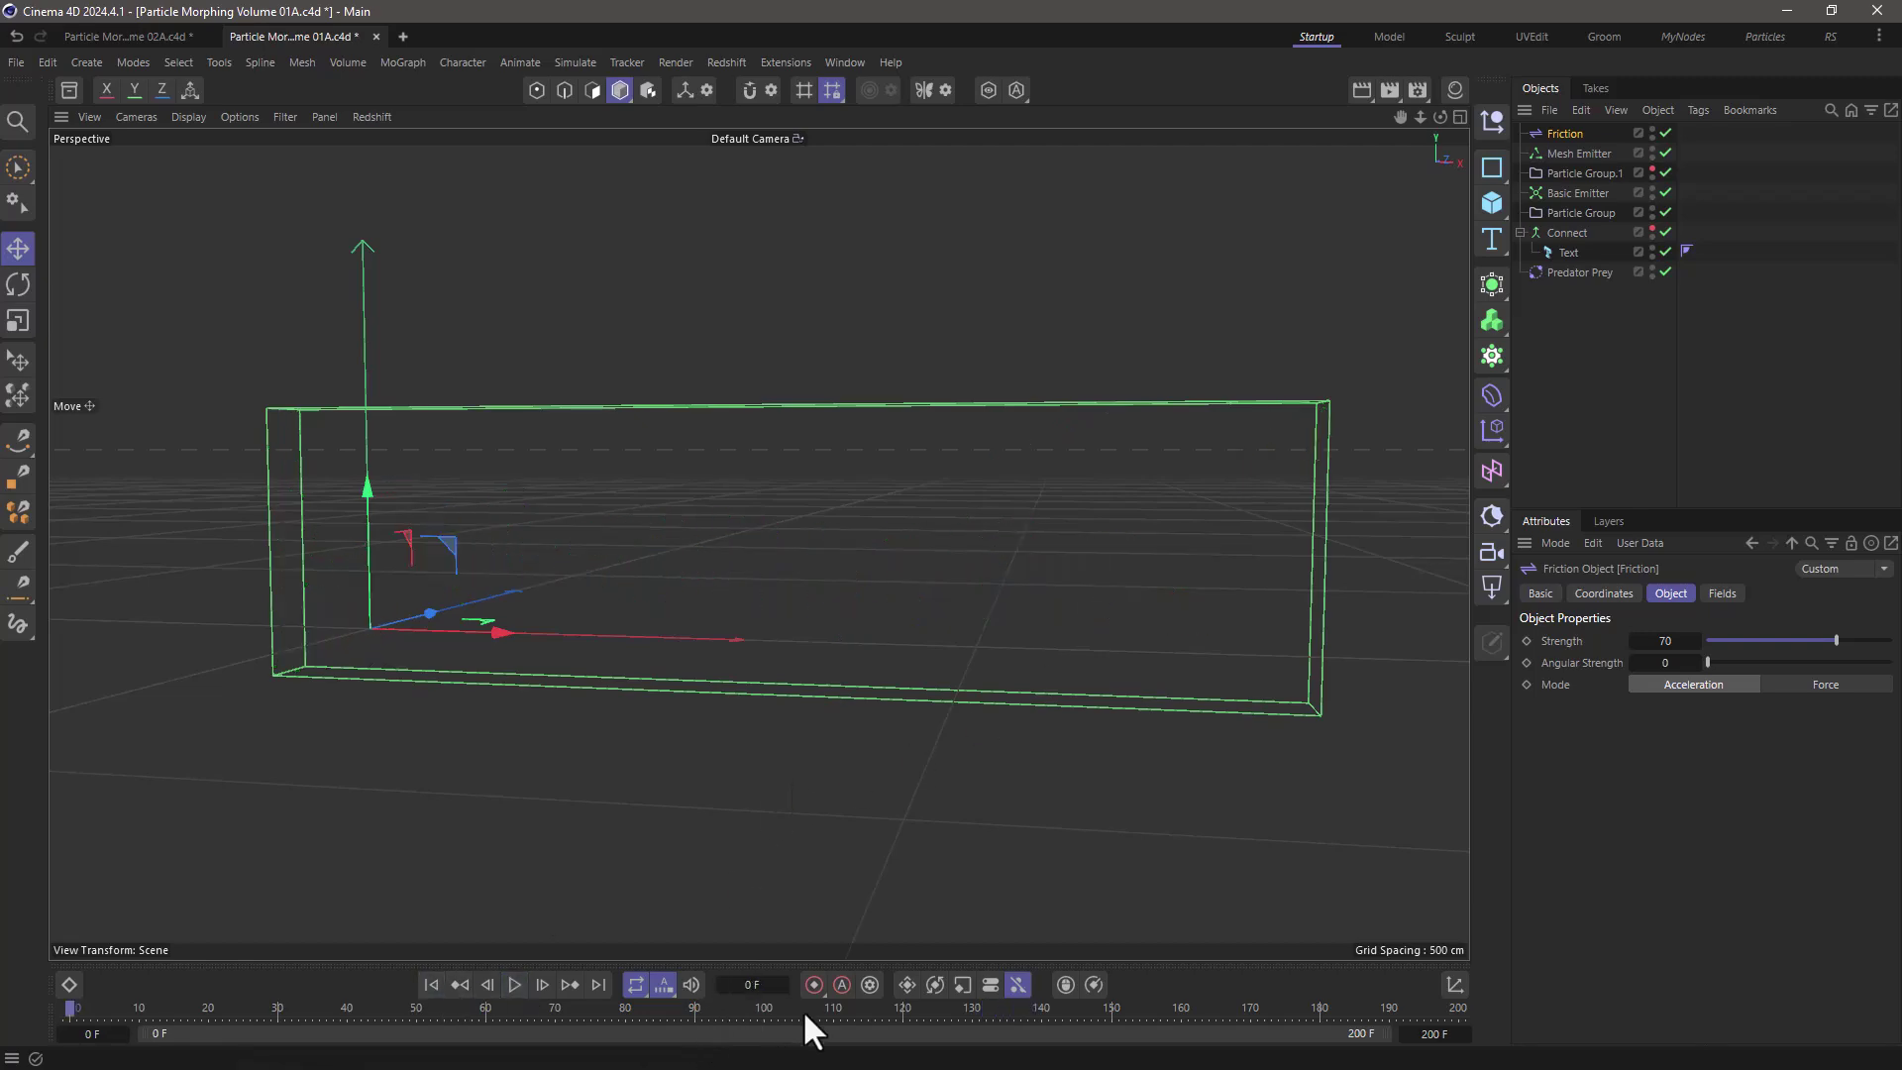
click(575, 61)
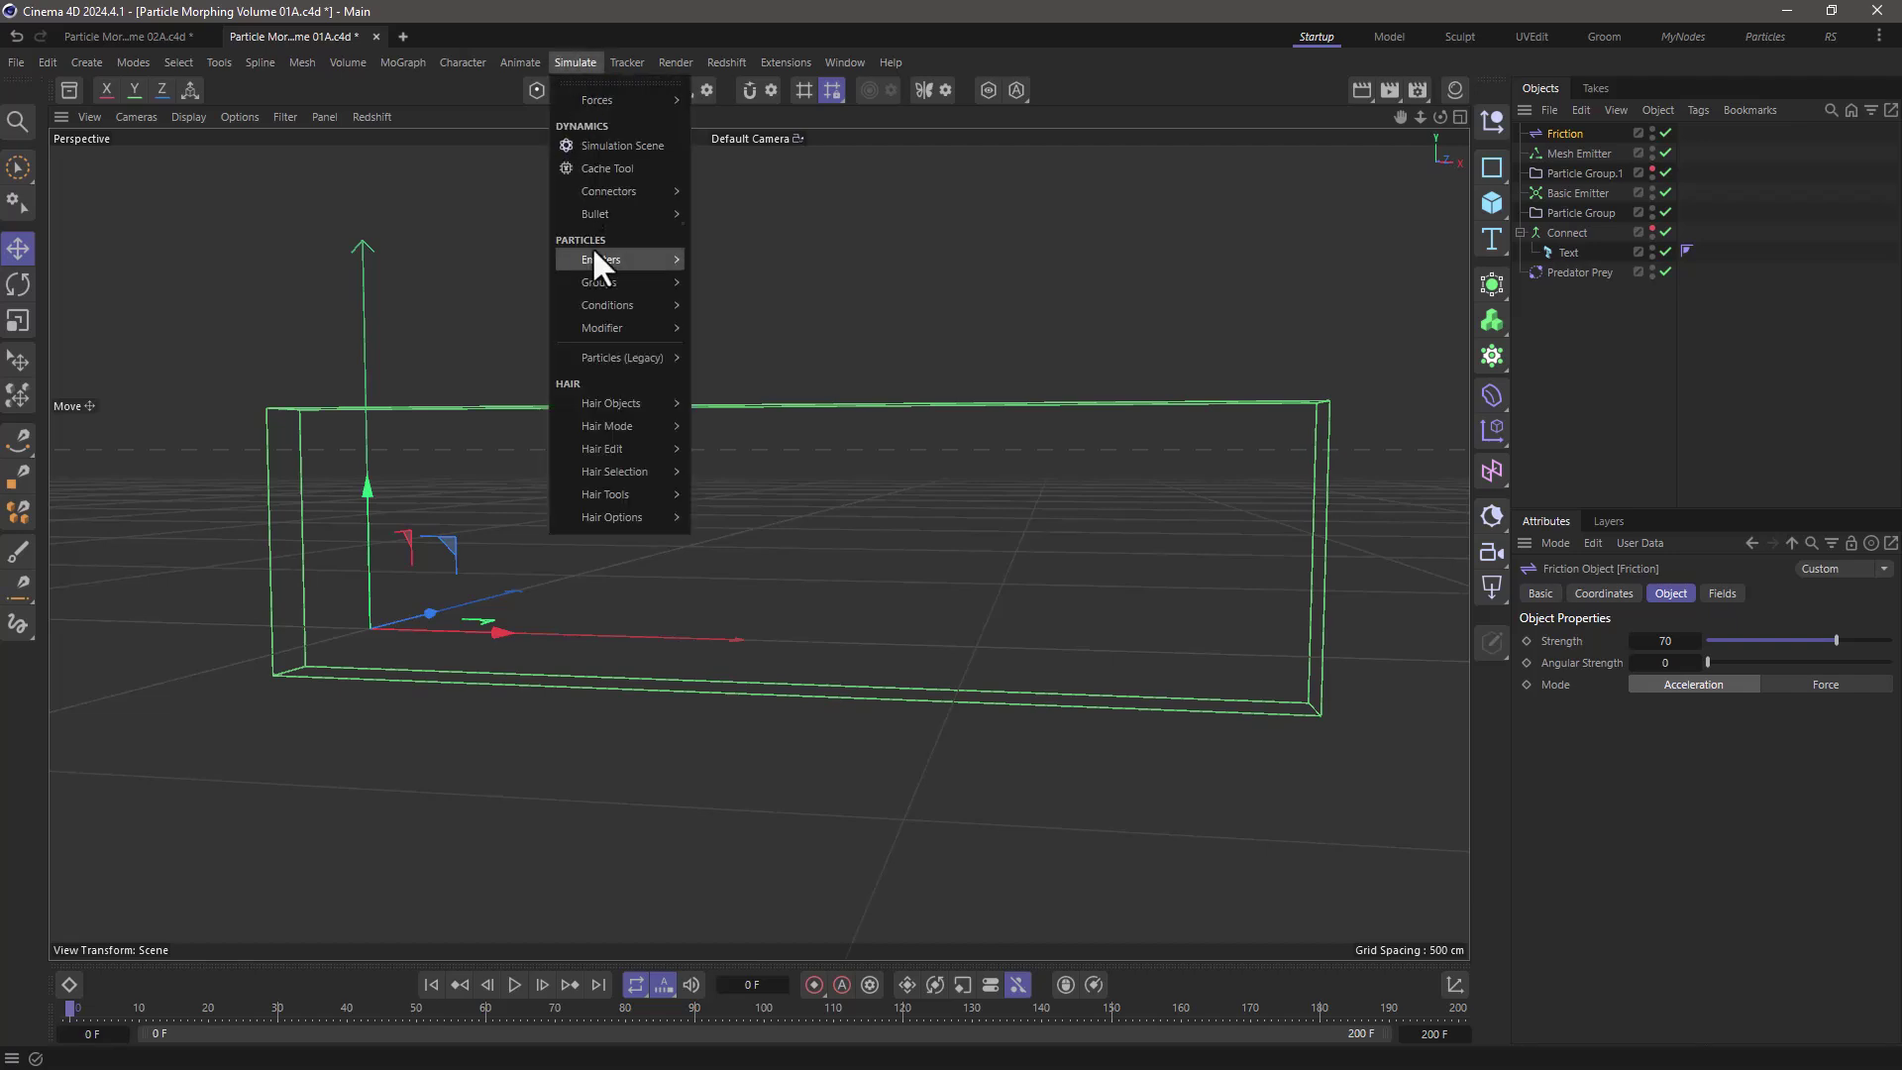
mouse_move(608, 303)
click(717, 311)
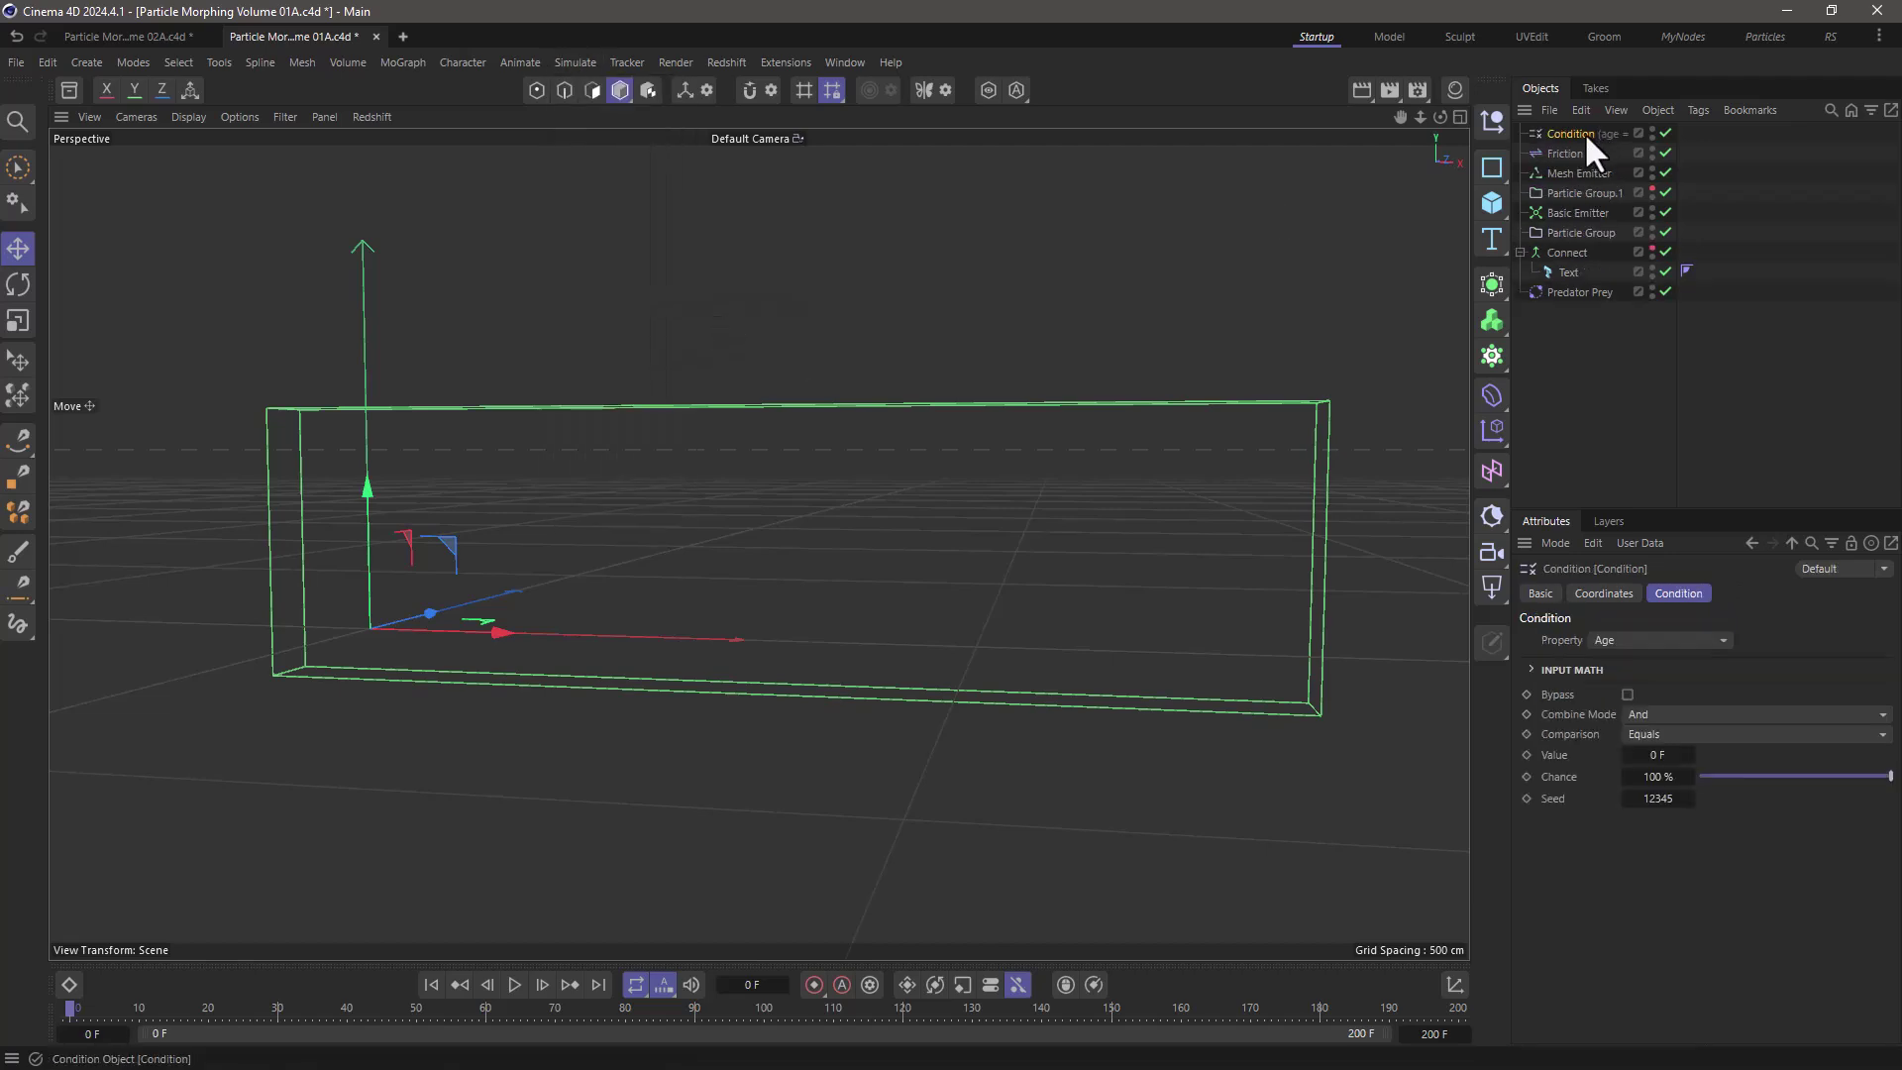
drag(1584, 133, 1593, 228)
Add a Flock under the Condition with Cohesion 0, Separation Strength 5 and 10 cm radius.
click(574, 63)
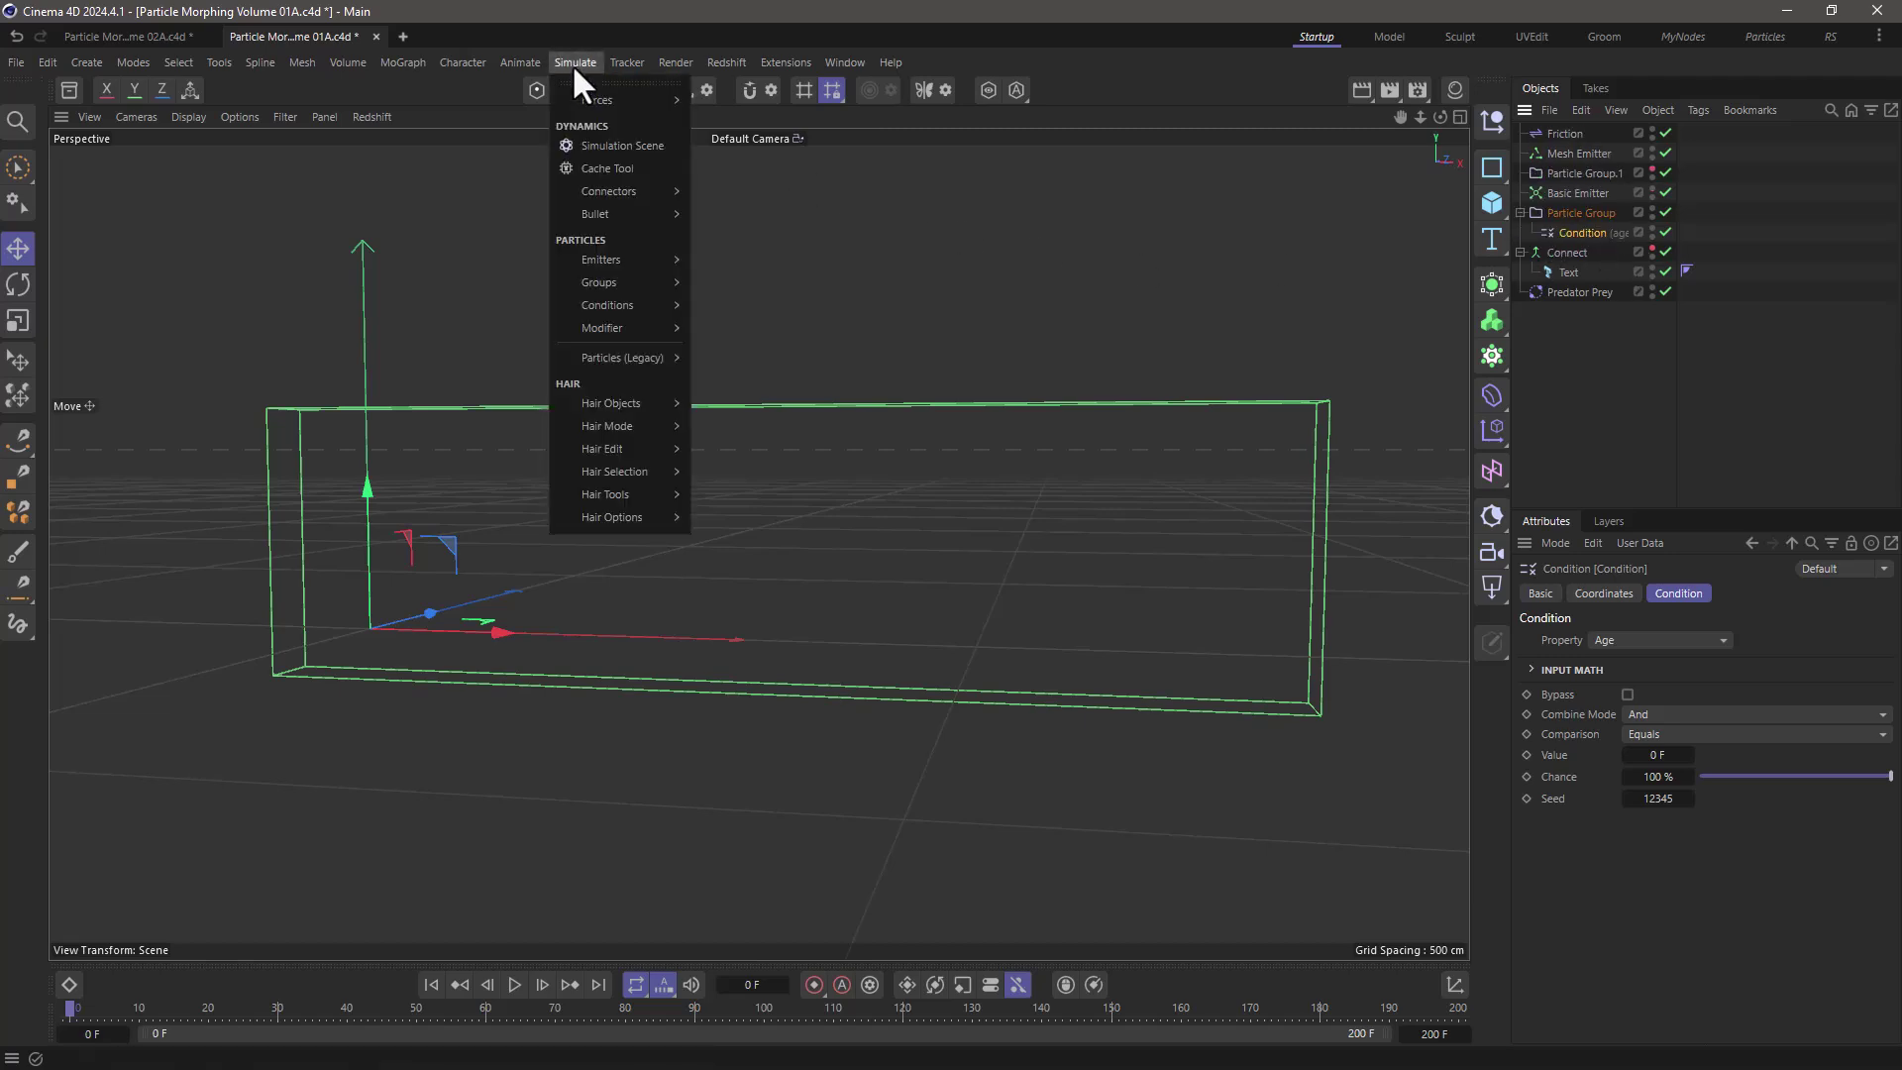
mouse_move(602, 327)
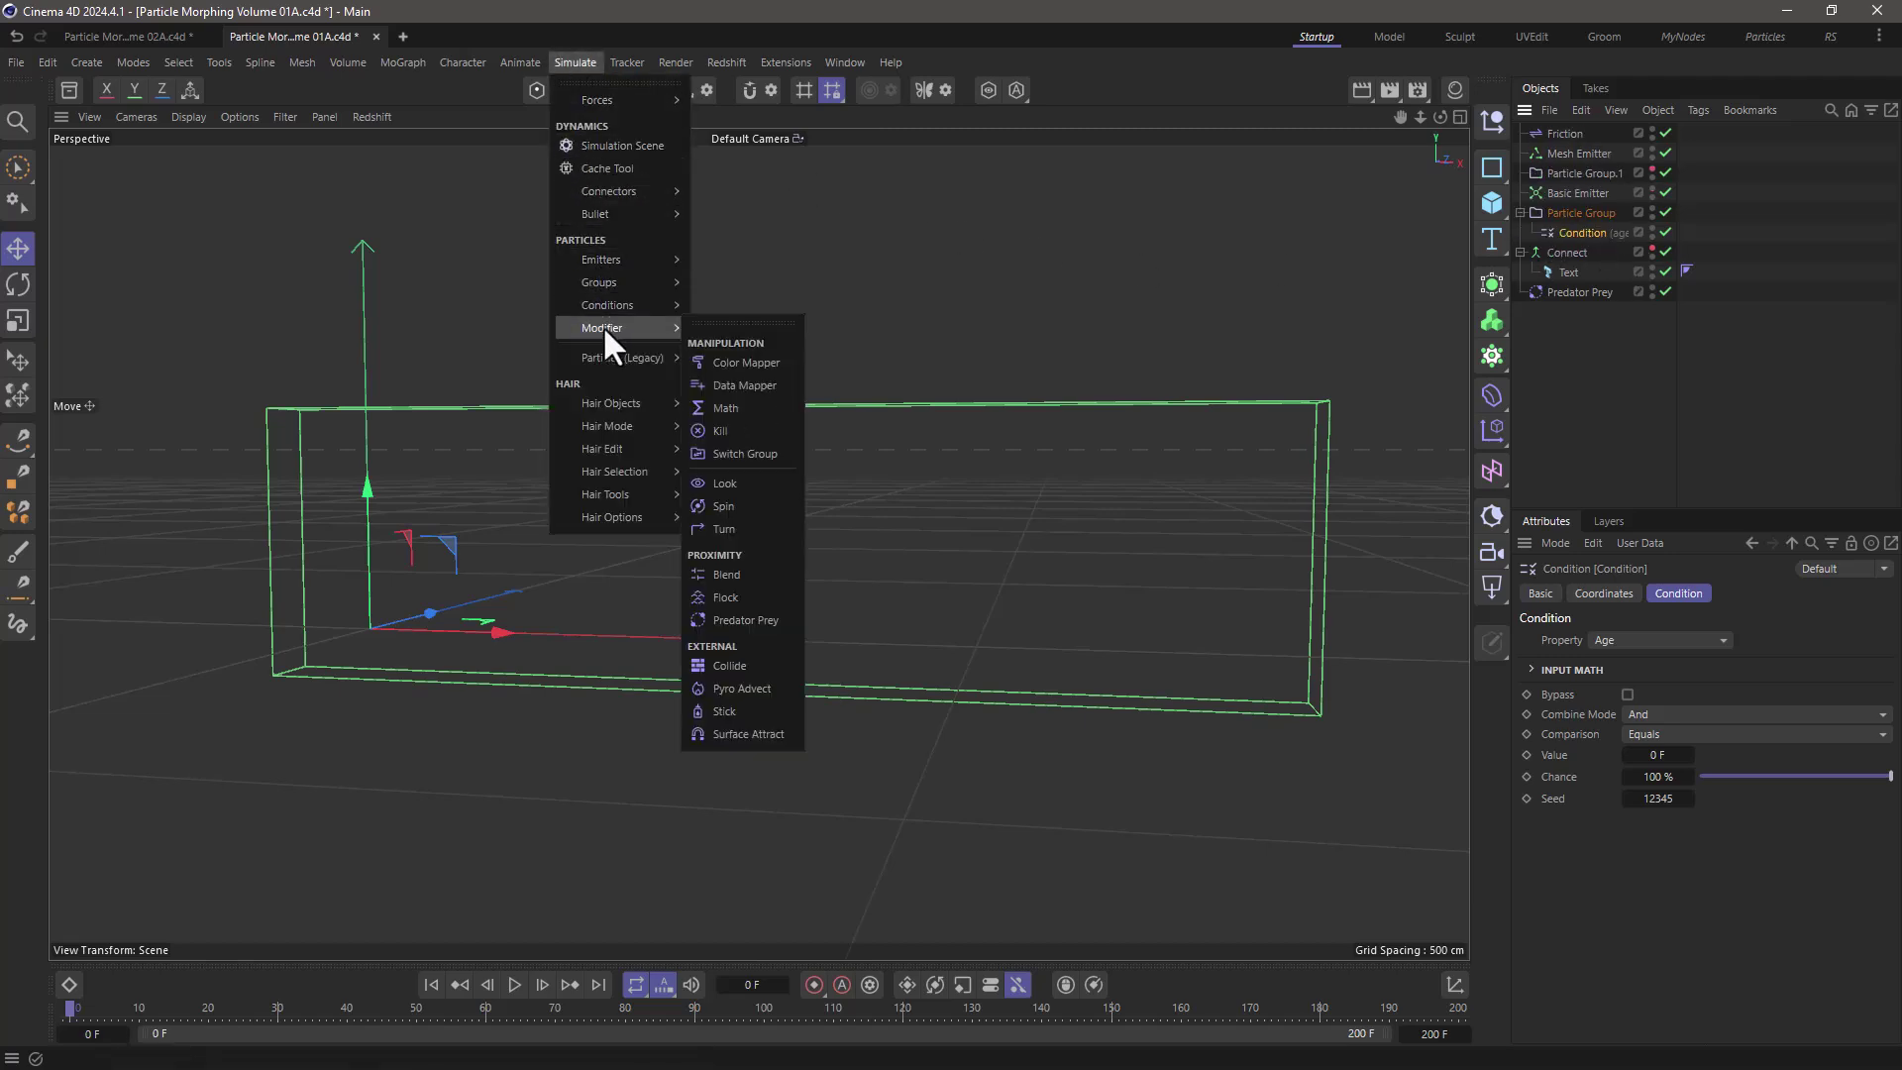
click(753, 603)
drag(1570, 141, 1589, 247)
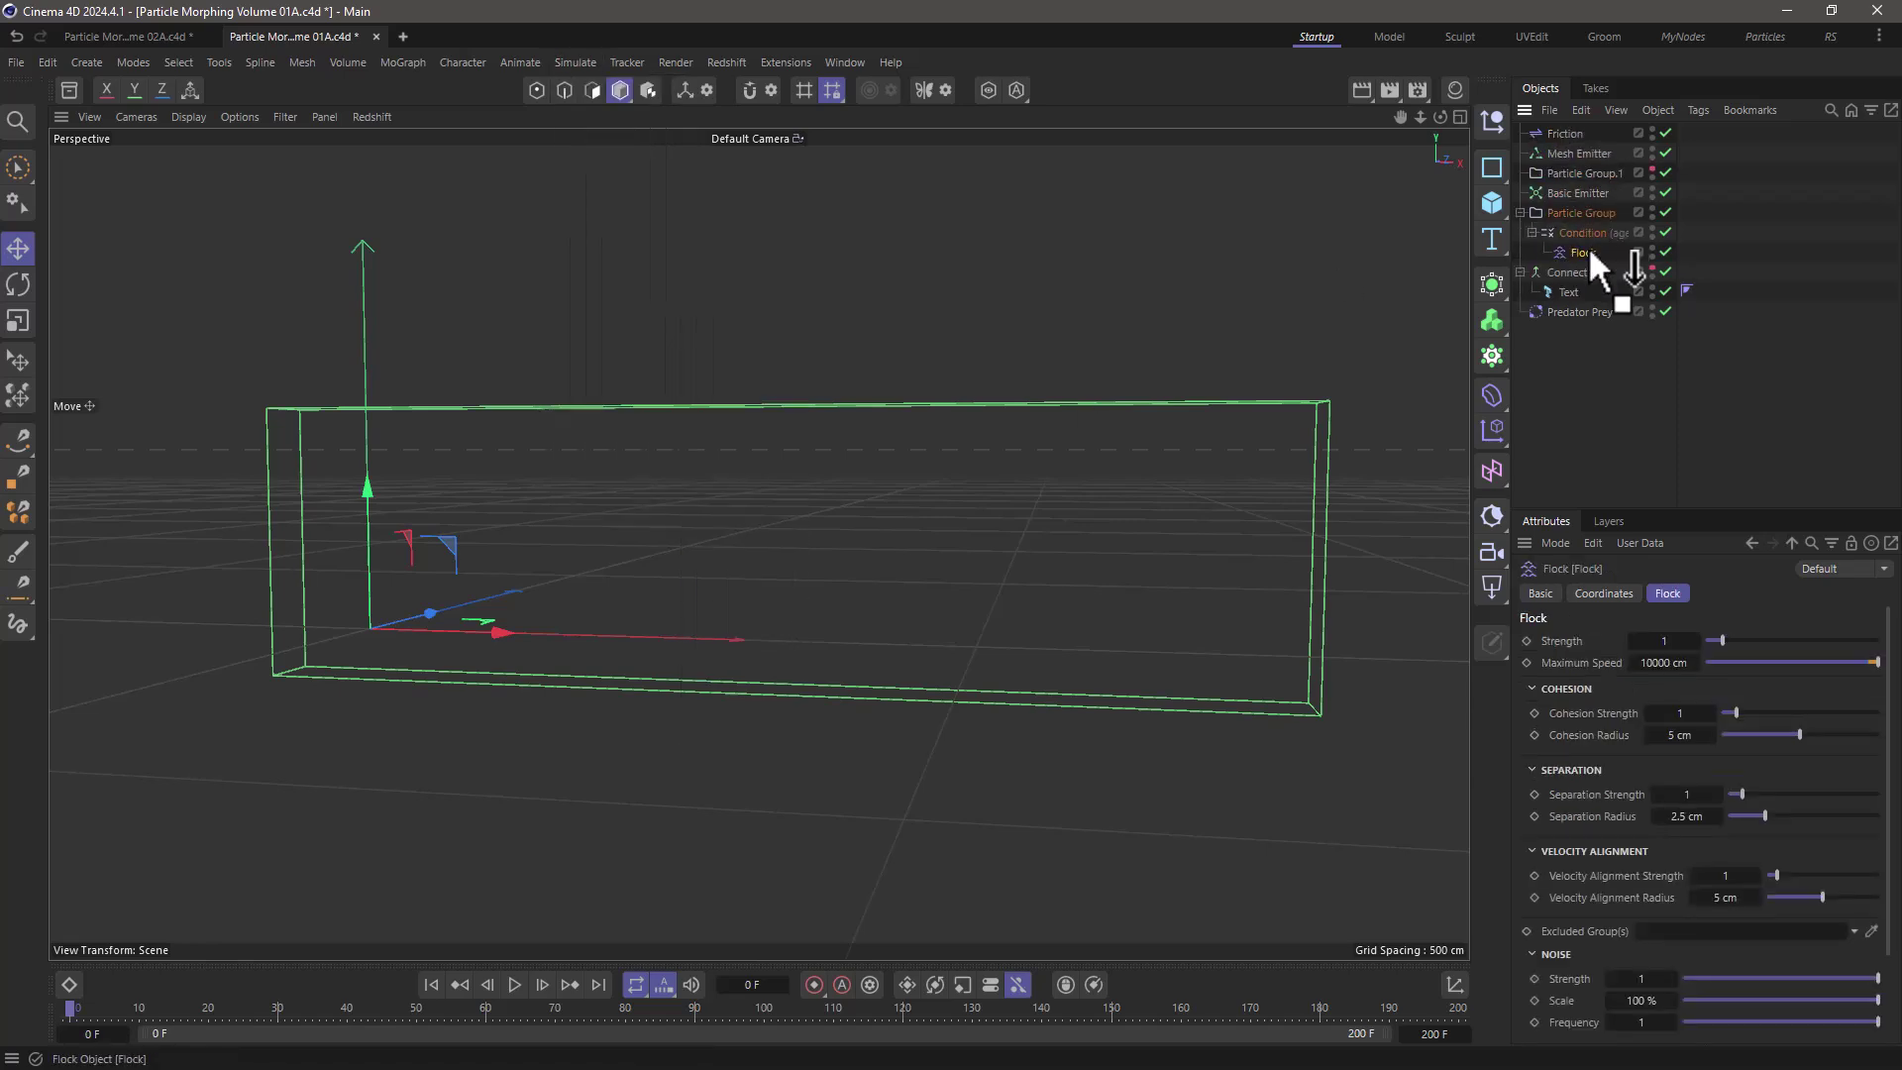
drag(1747, 709, 1650, 709)
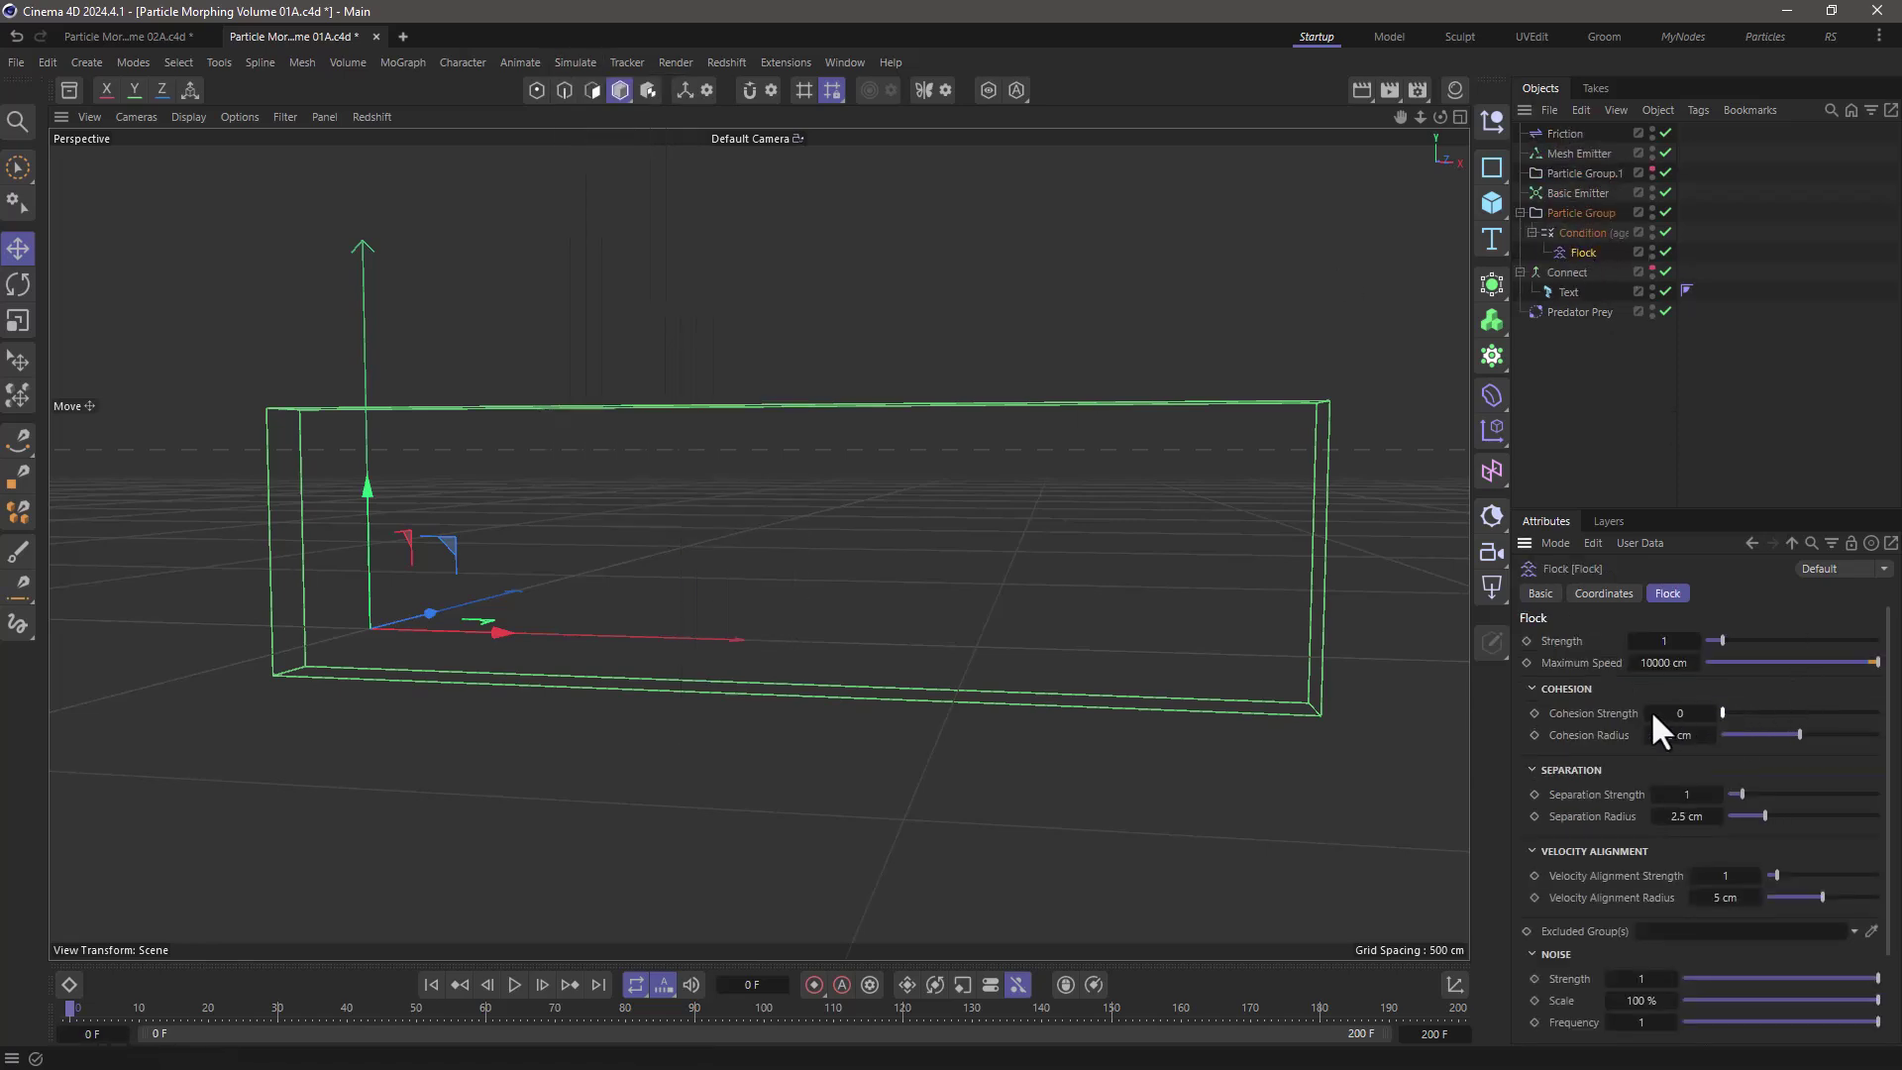
click(1697, 795)
text(5)
key(Tab)
text(10)
key(Return)
Set the Condition's age comparison to Inside Range, 95 to 105 F.
click(1593, 236)
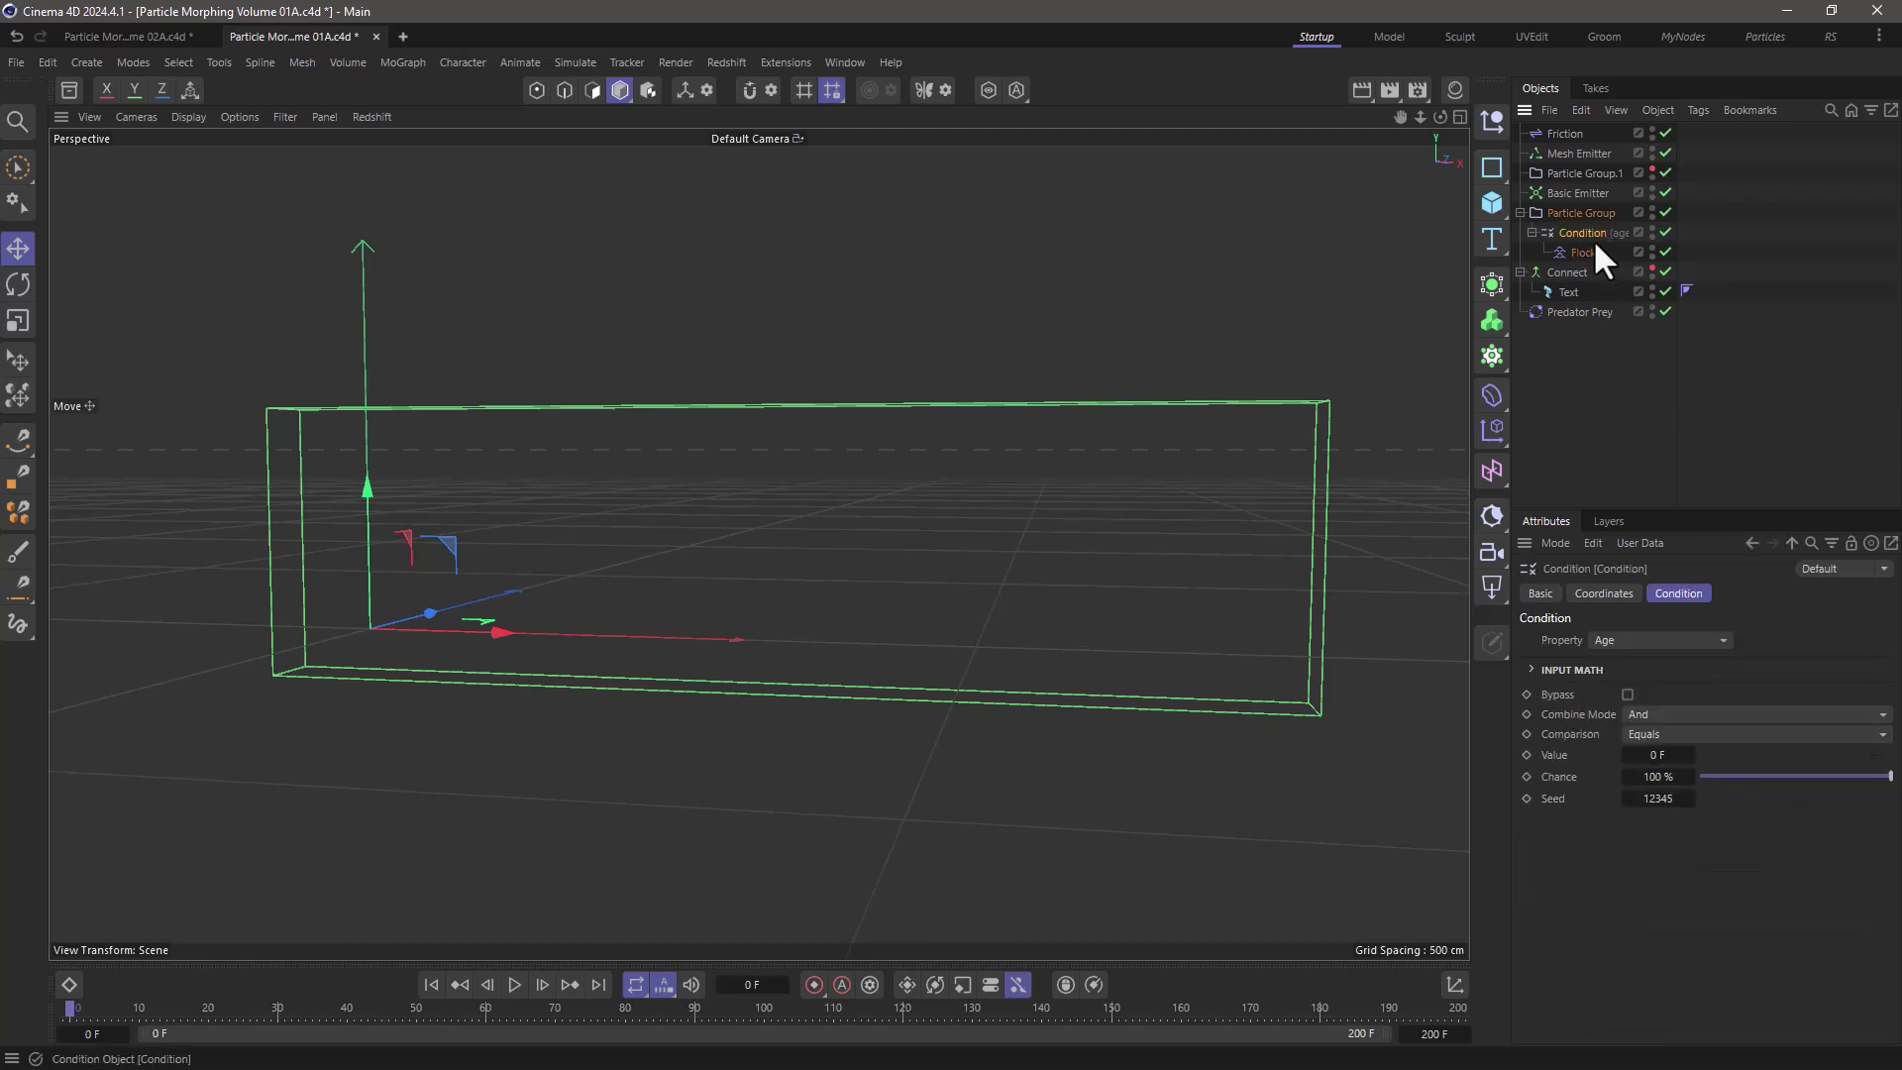
click(1669, 735)
click(1704, 890)
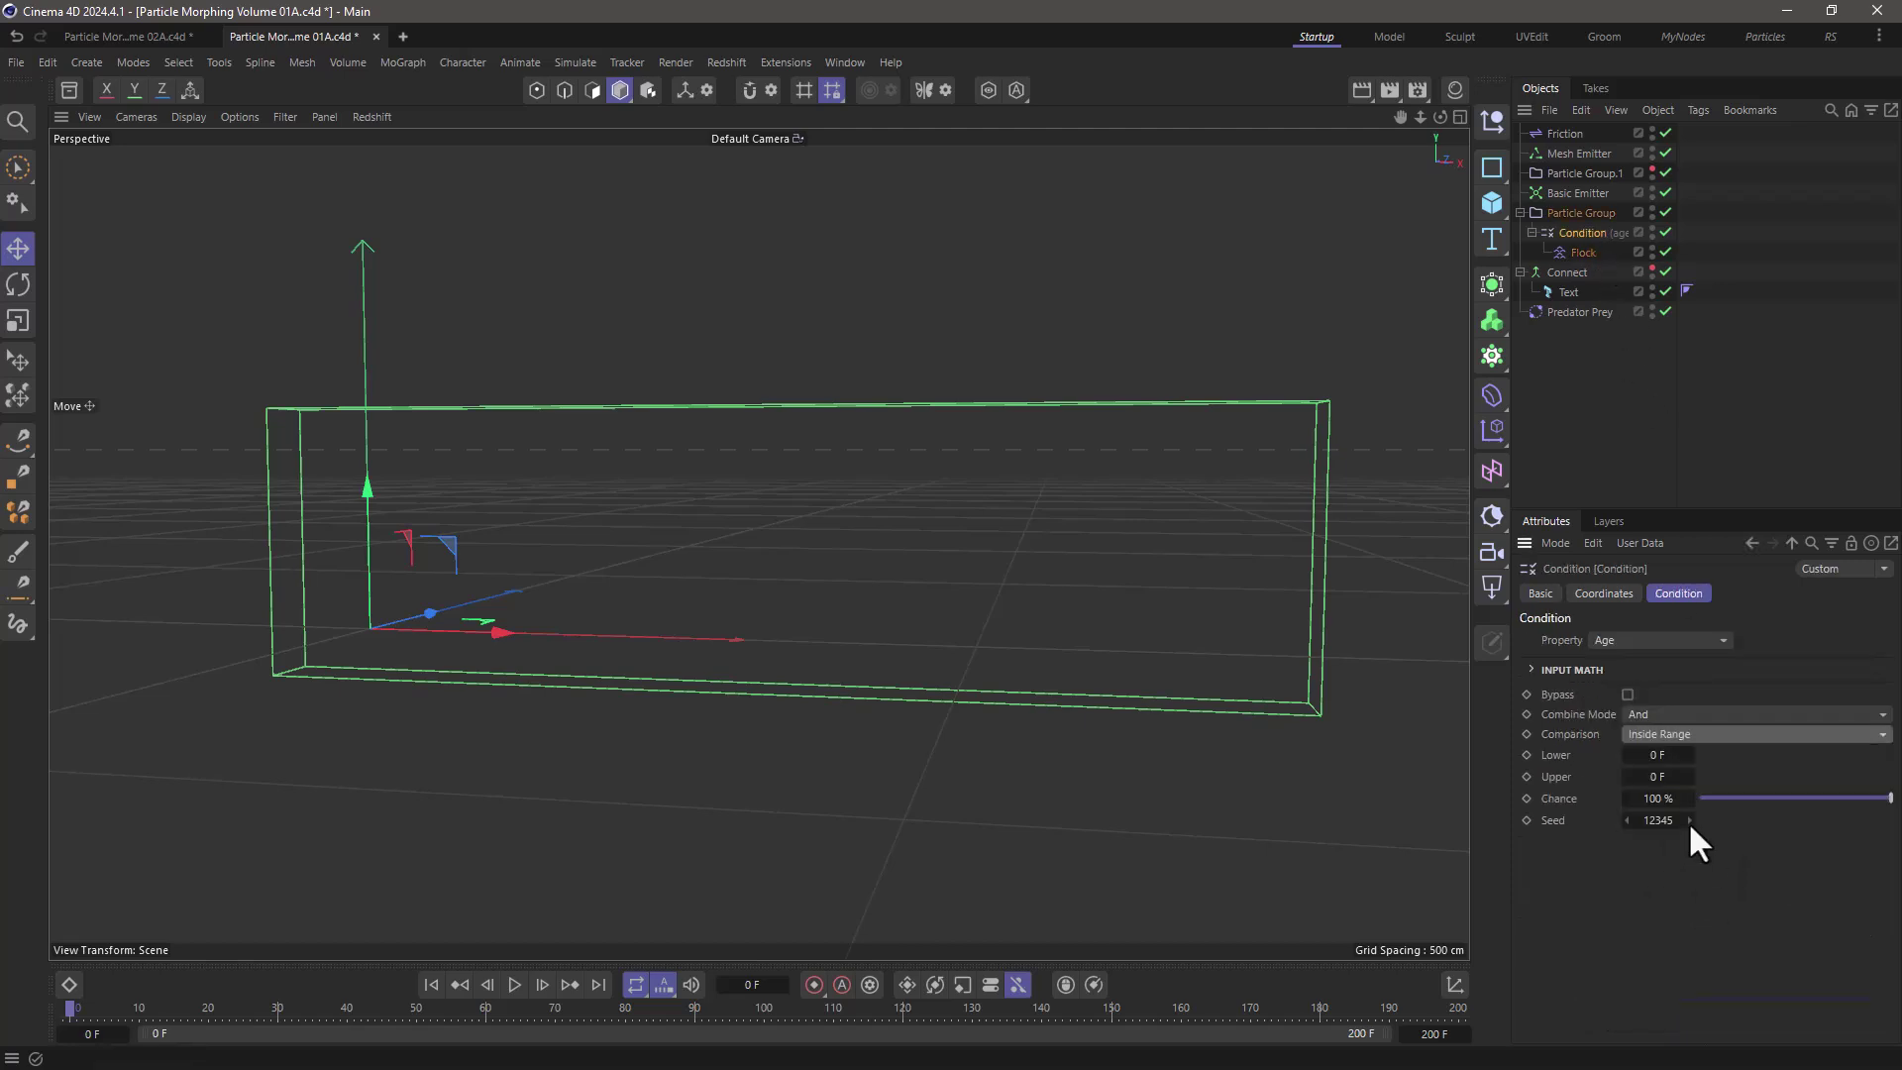
text(25)
key(Tab)
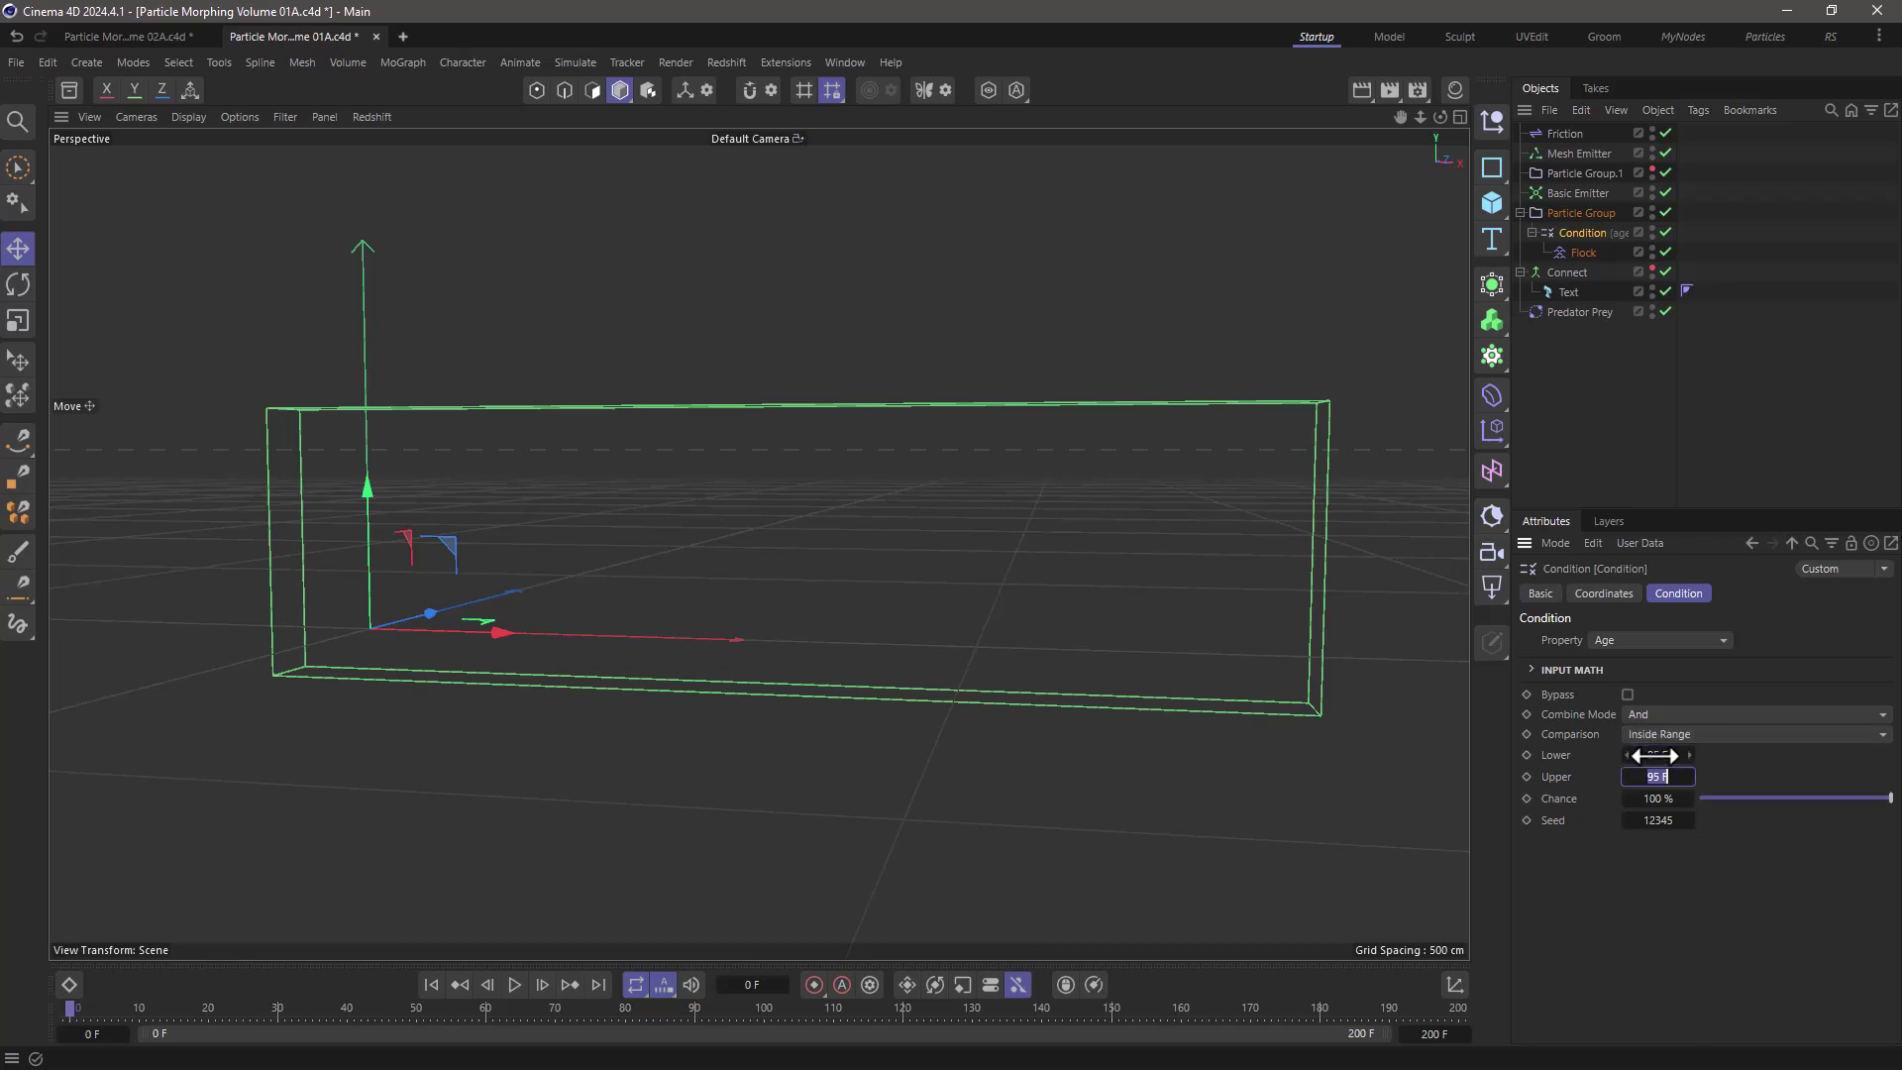
text(105)
key(Return)
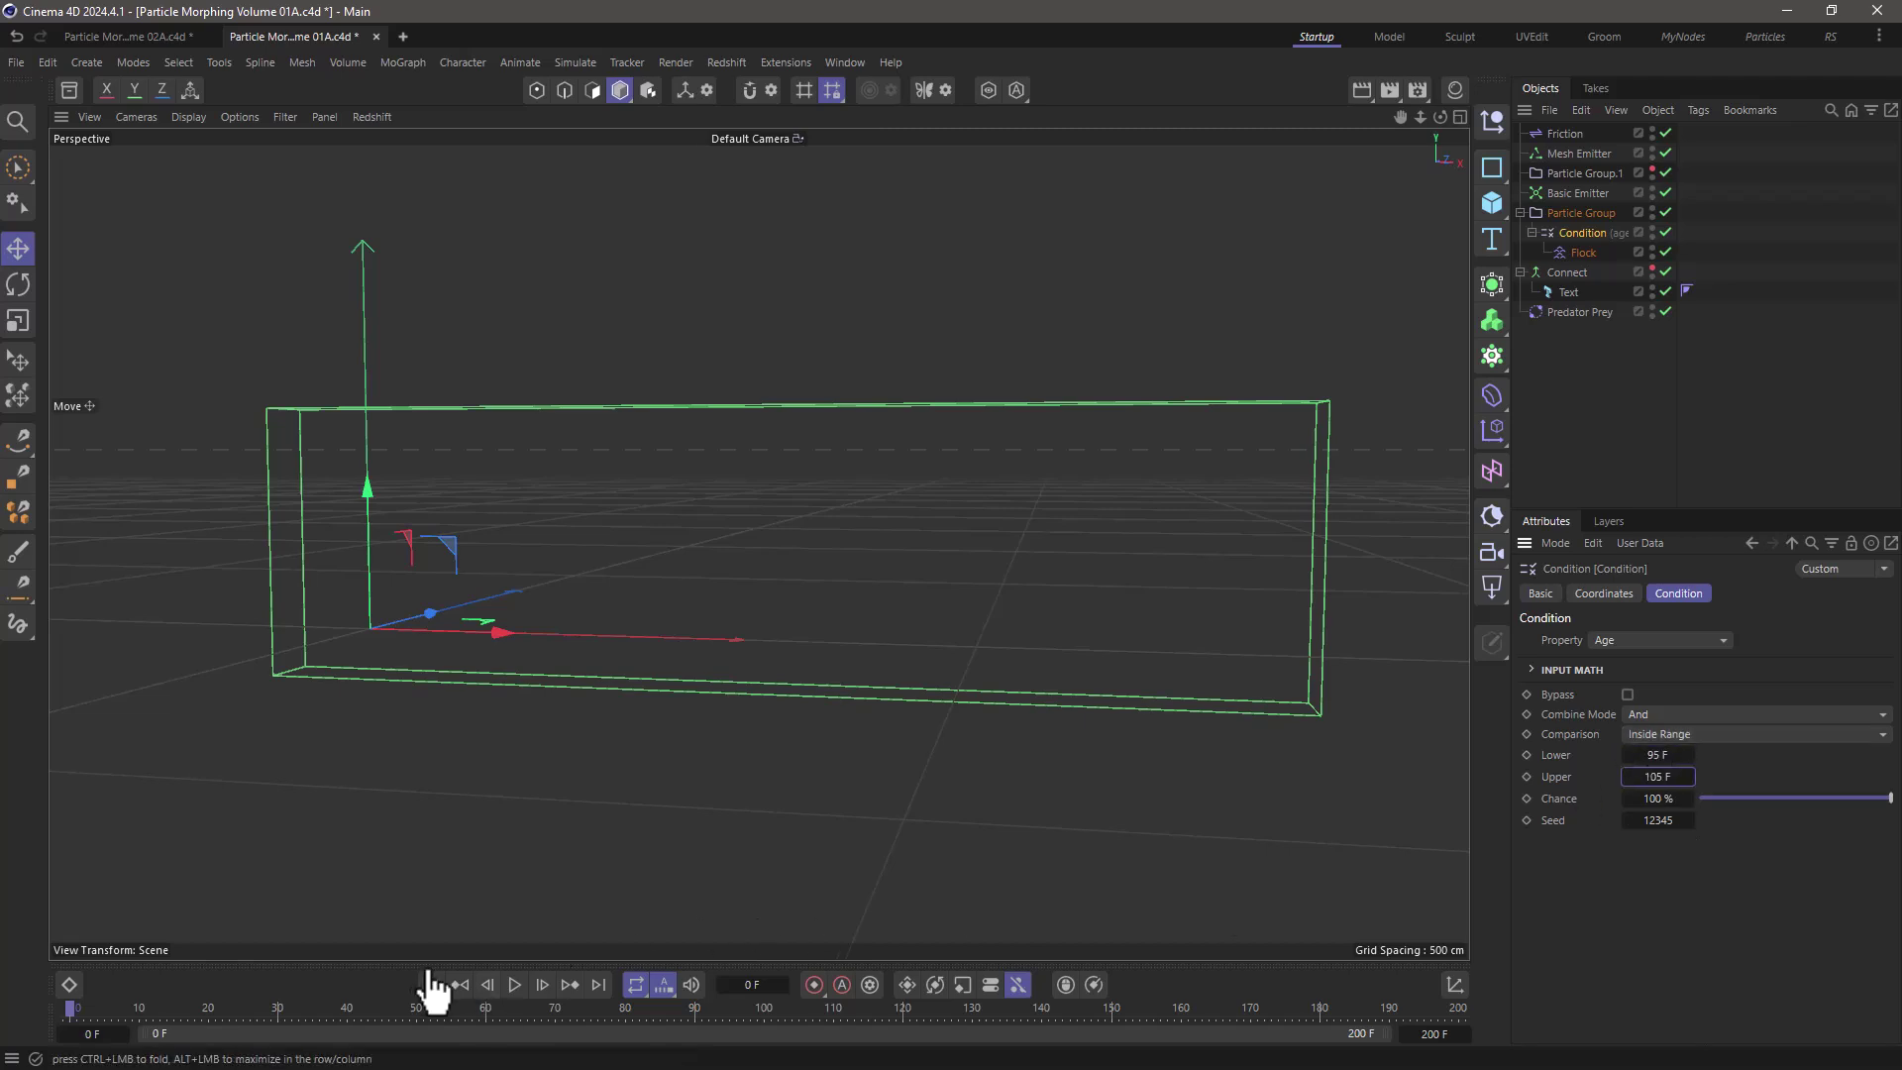
Play until the particles spell Morph, then play the Particle Morphing Volume 02A.c4d version.
click(514, 984)
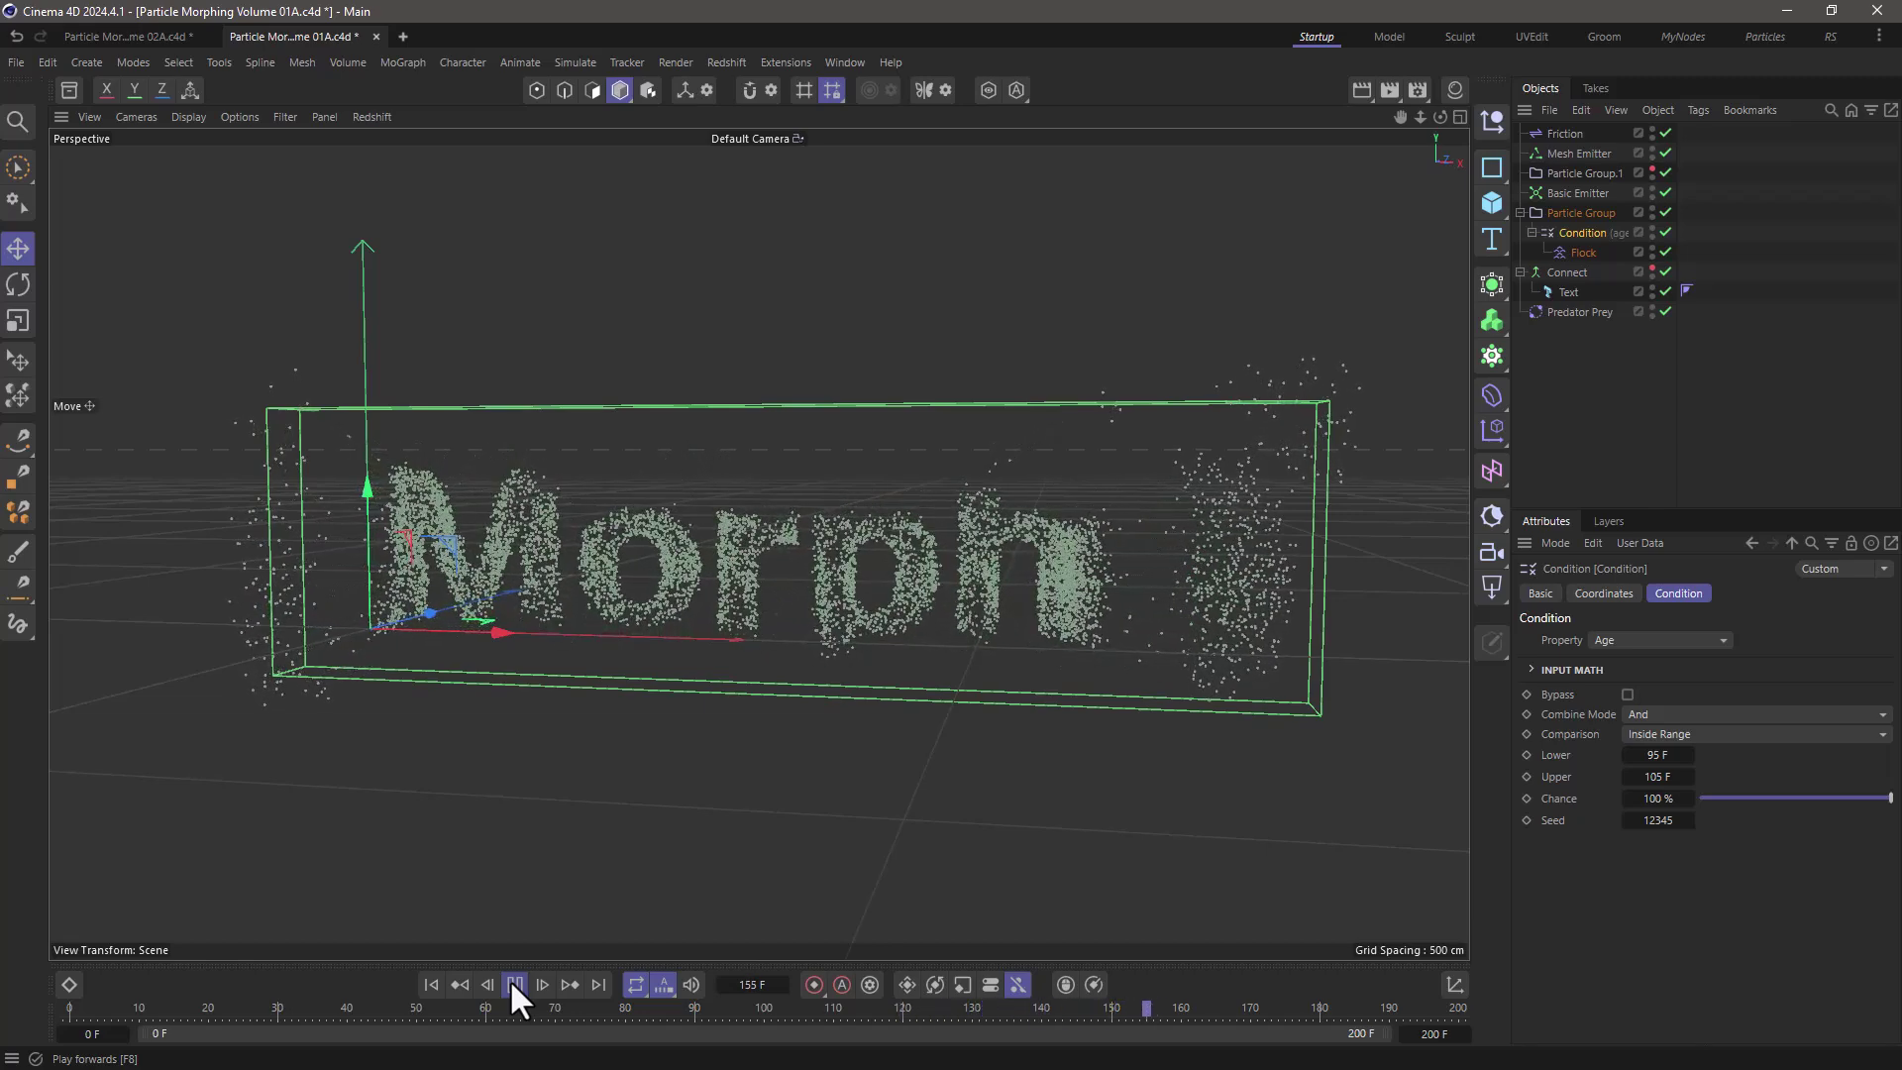
click(512, 986)
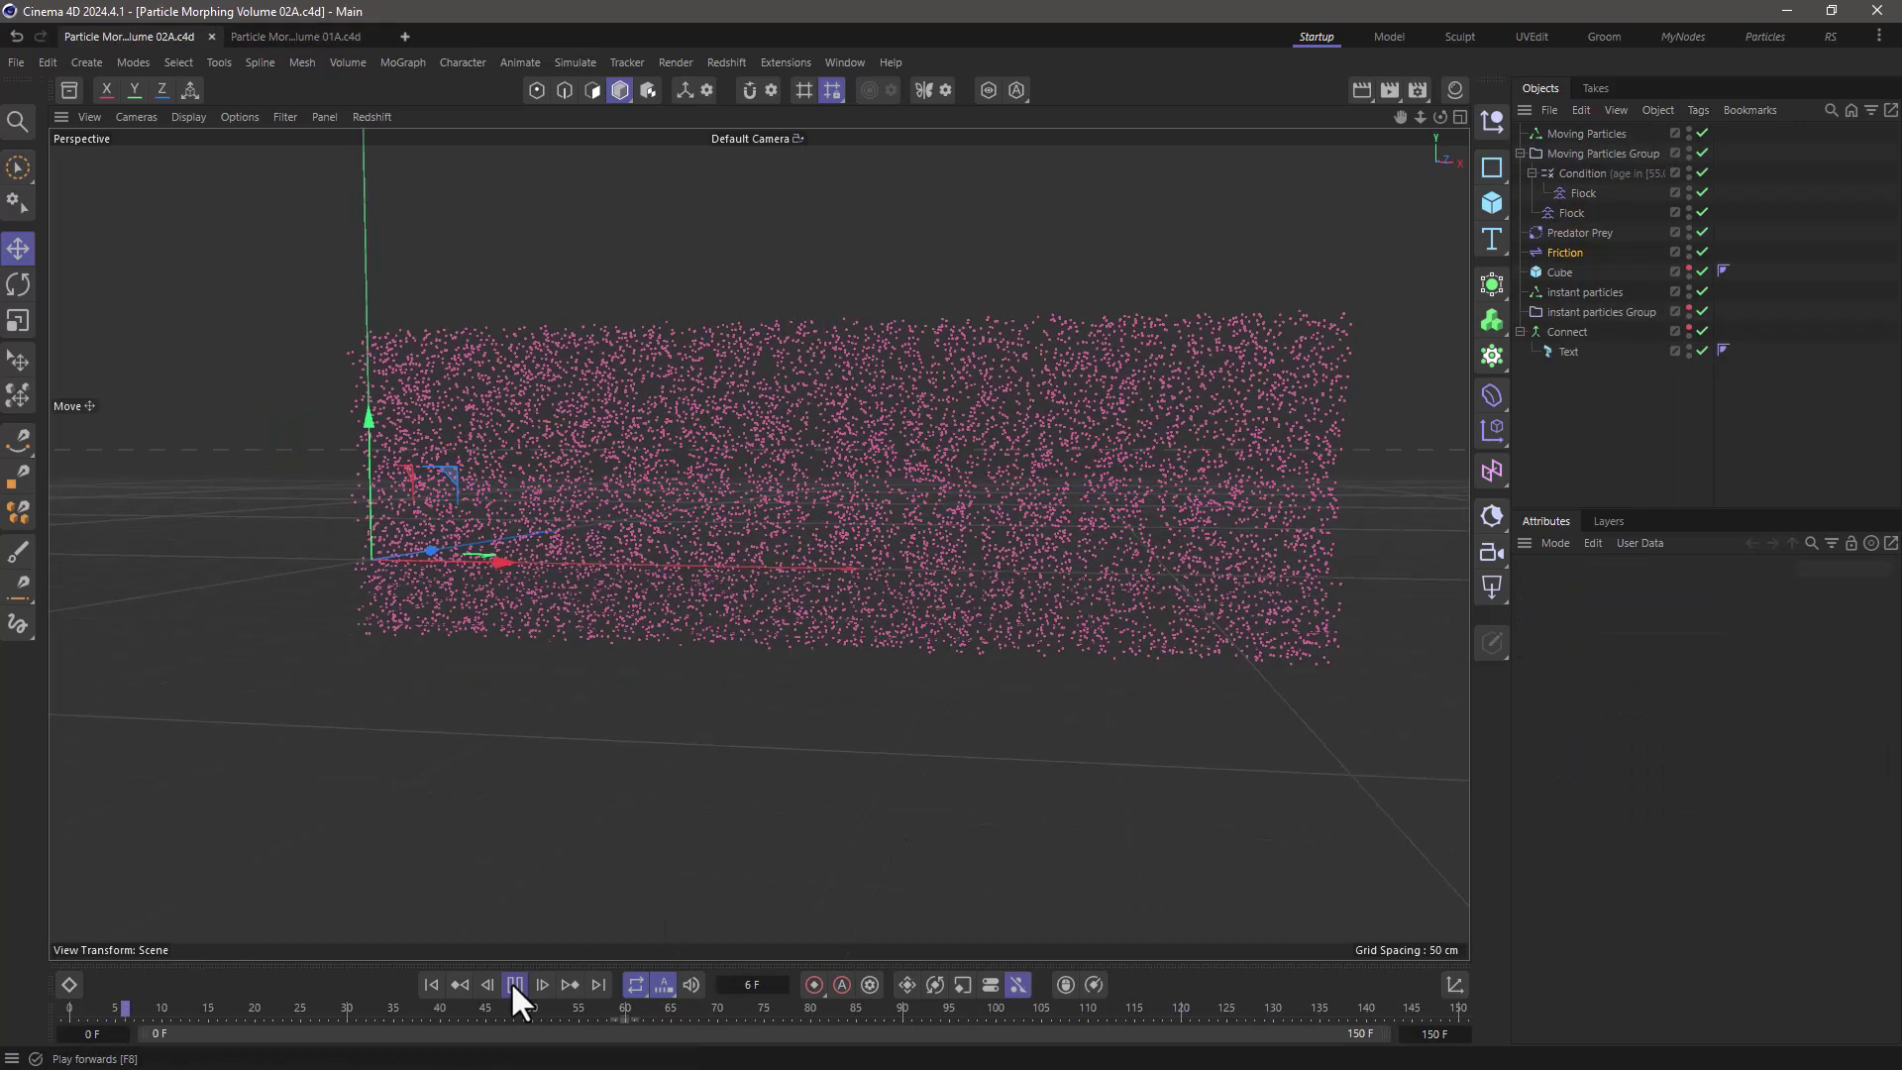
click(514, 985)
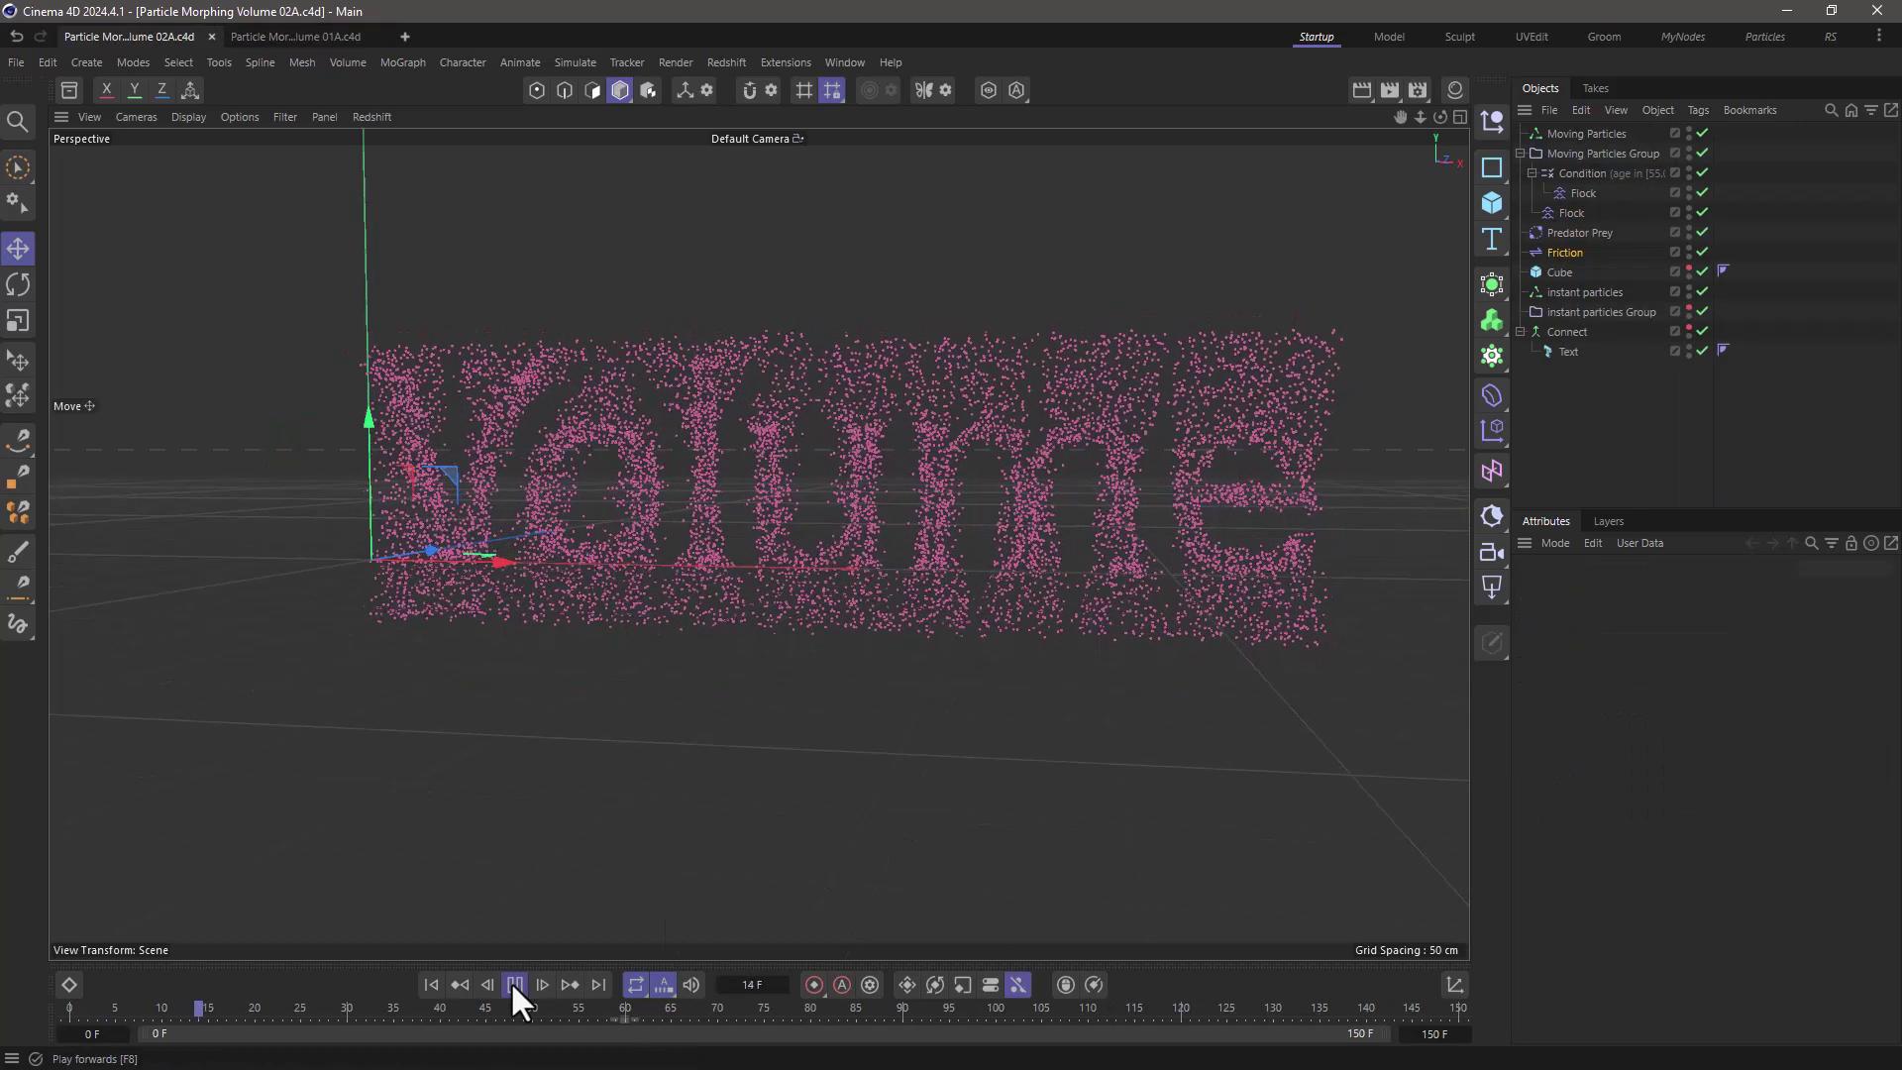